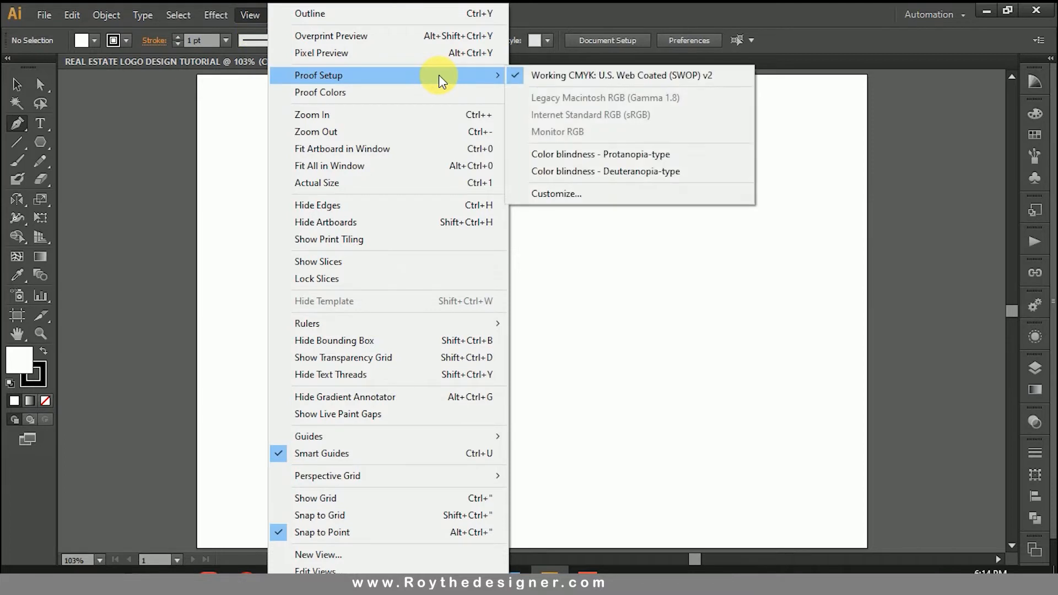
Show the rulers and place a vertical guide at about 6 in on the artboard.
{"action": "mouse_move", "coordinate": [433, 327]}
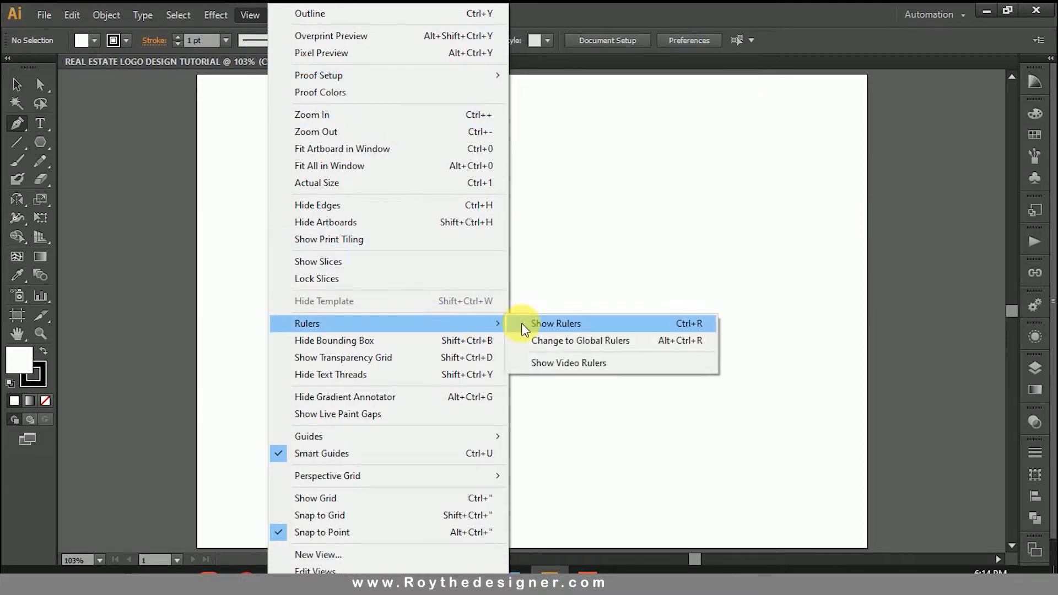
{"action": "left_click", "coordinate": [537, 323]}
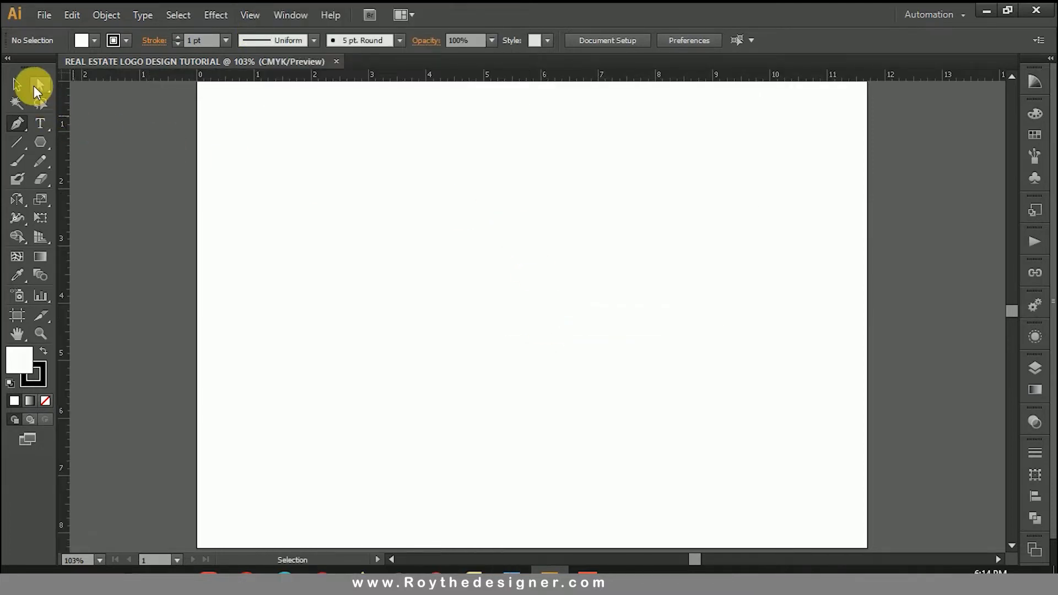
{"action": "left_click", "coordinate": [17, 84]}
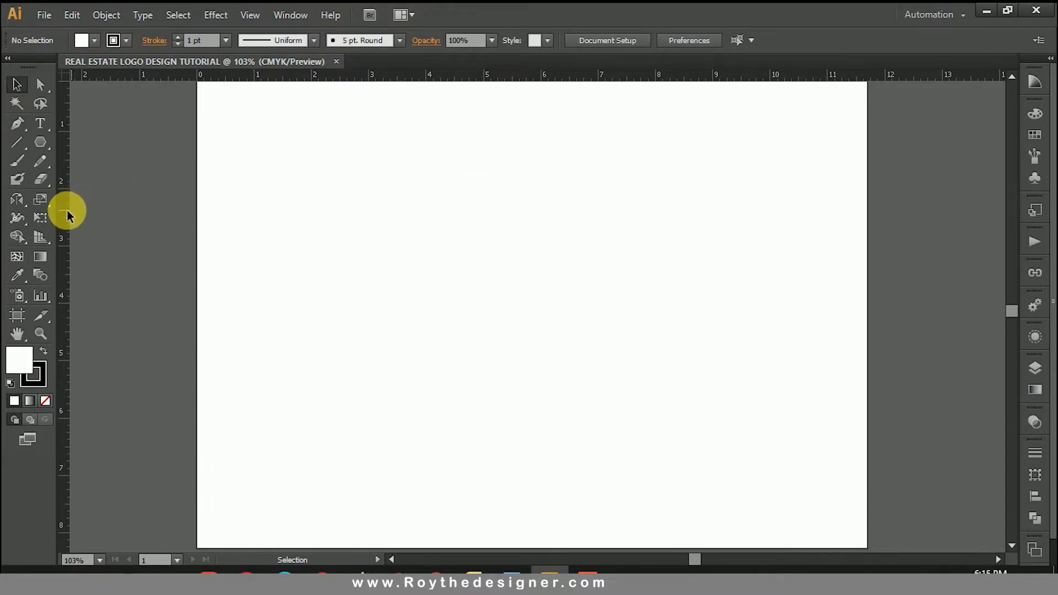
{"action": "left_click_drag", "start_coordinate": [67, 215], "coordinate": [541, 254]}
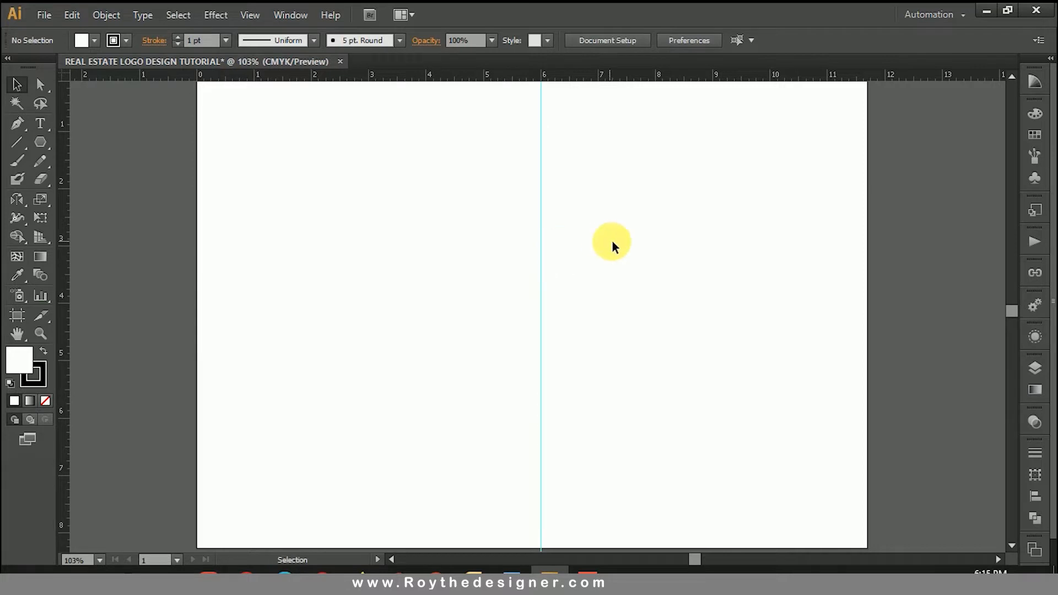
Draw a closed sloping roof beam with the Pen tool, its upper end on the guide and a small notch at its lower end near 8.5 in.
{"action": "left_click", "coordinate": [18, 124]}
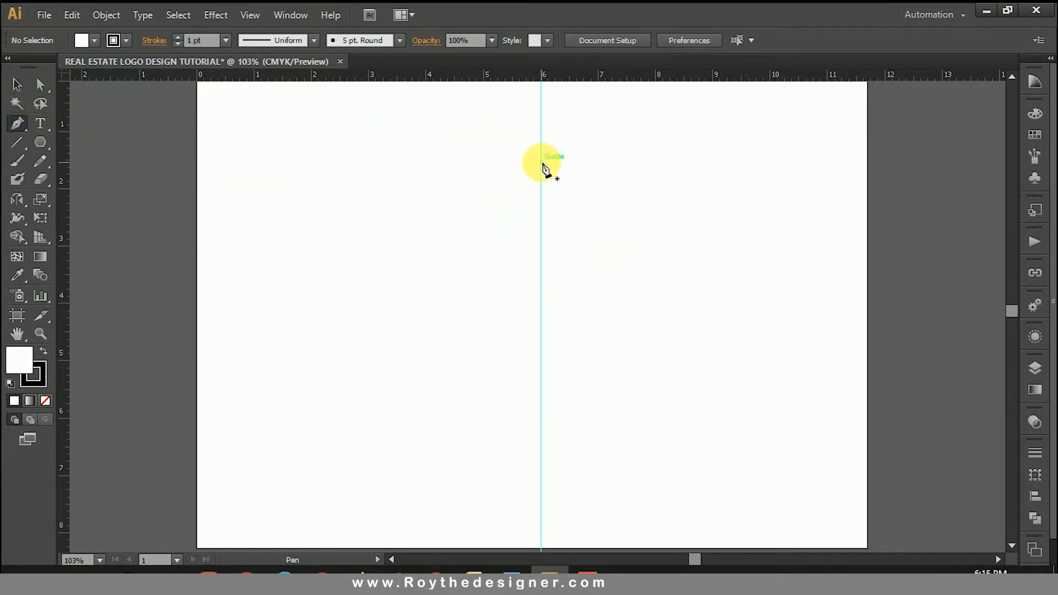
{"action": "left_click", "coordinate": [542, 162]}
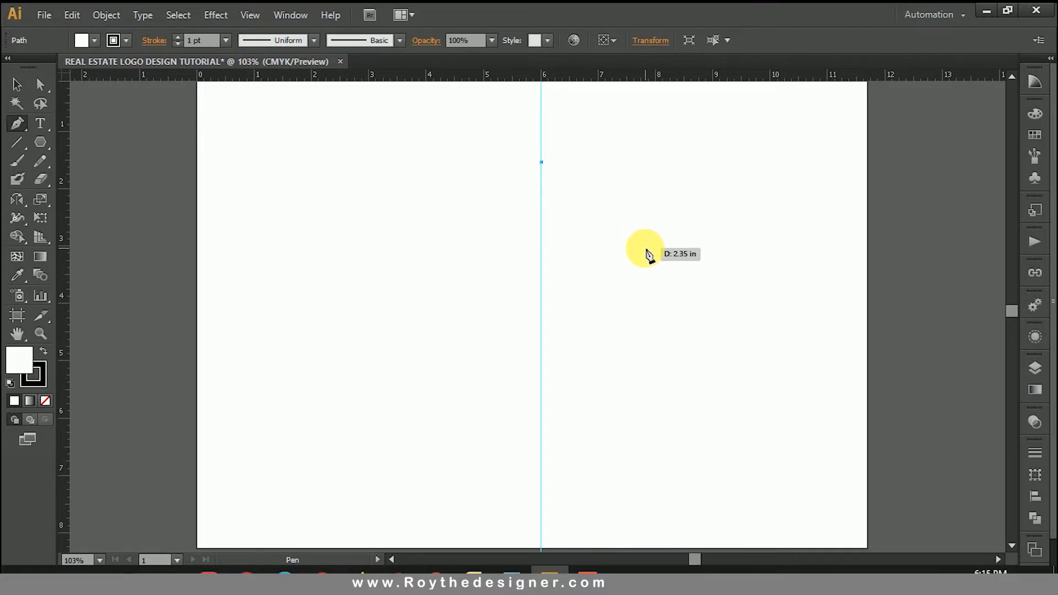
{"action": "left_click", "coordinate": [643, 237]}
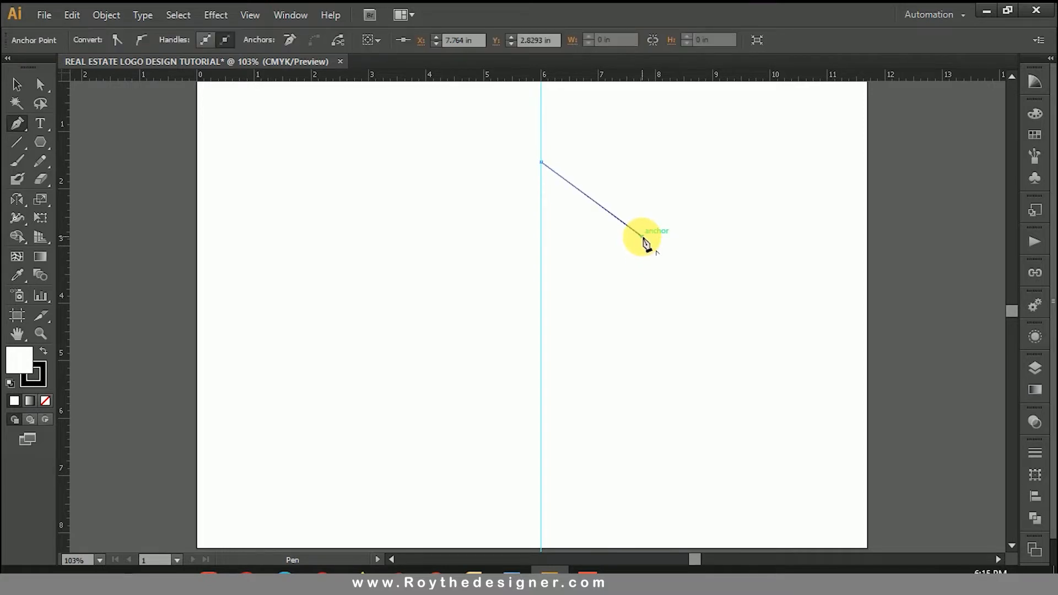
{"action": "left_click", "coordinate": [642, 249]}
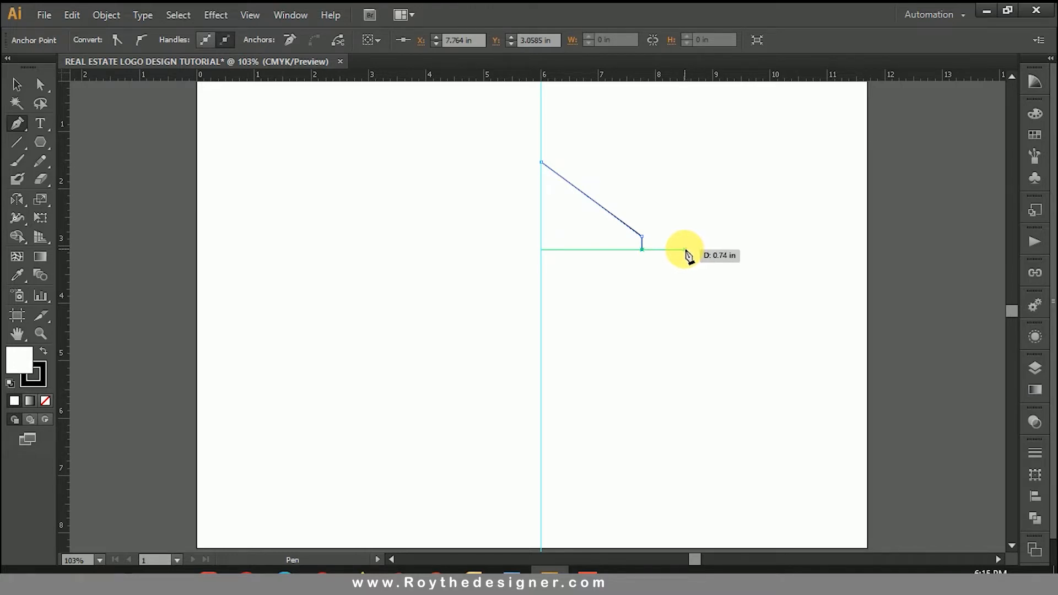
{"action": "left_click", "coordinate": [684, 249]}
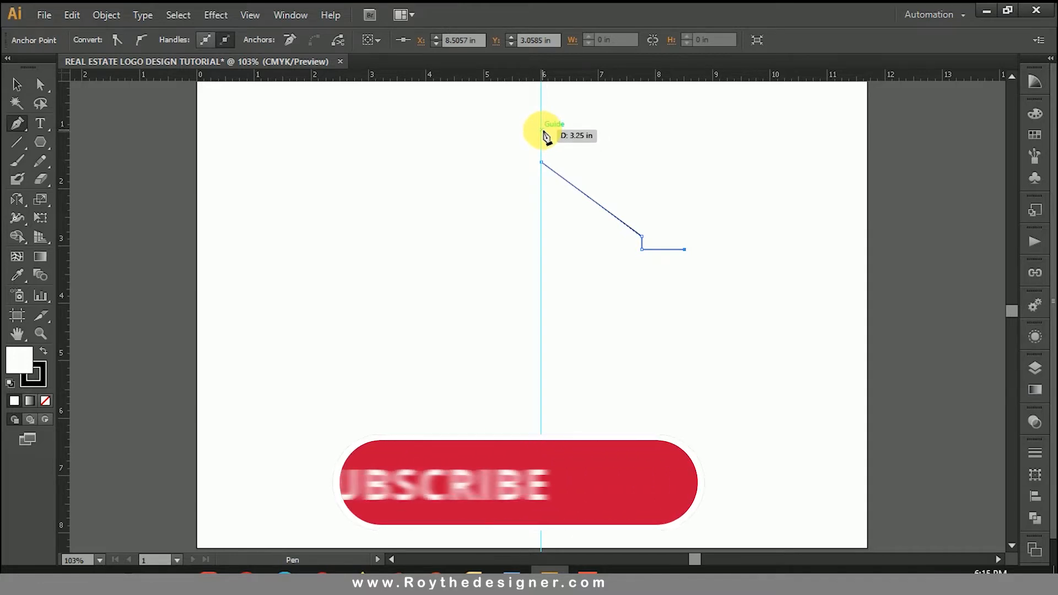
{"action": "left_click", "coordinate": [542, 130]}
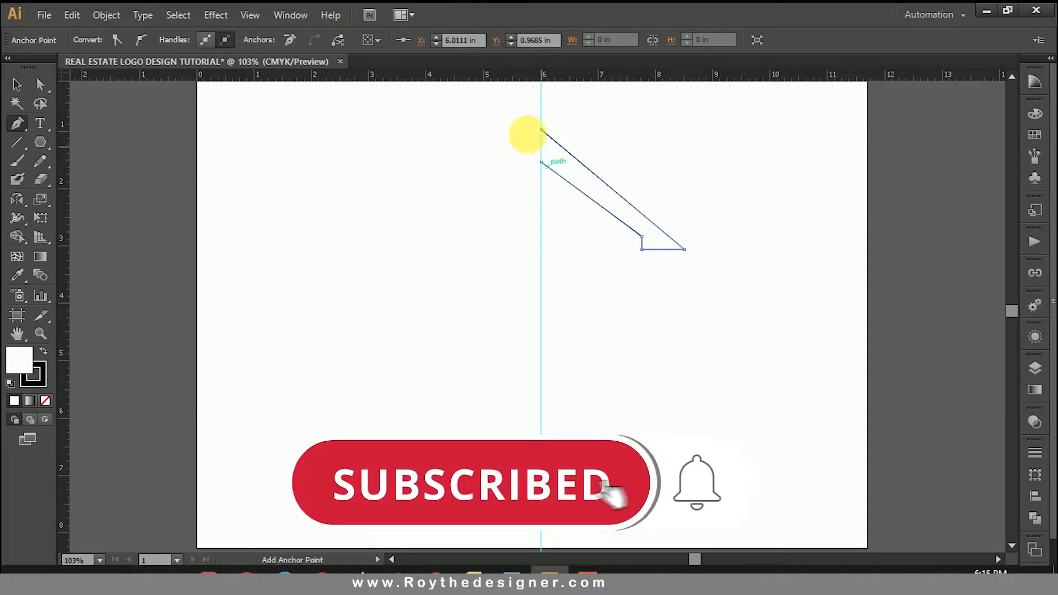
{"action": "scroll", "coordinate": [552, 127], "scroll_direction": "up", "scroll_amount": 6}
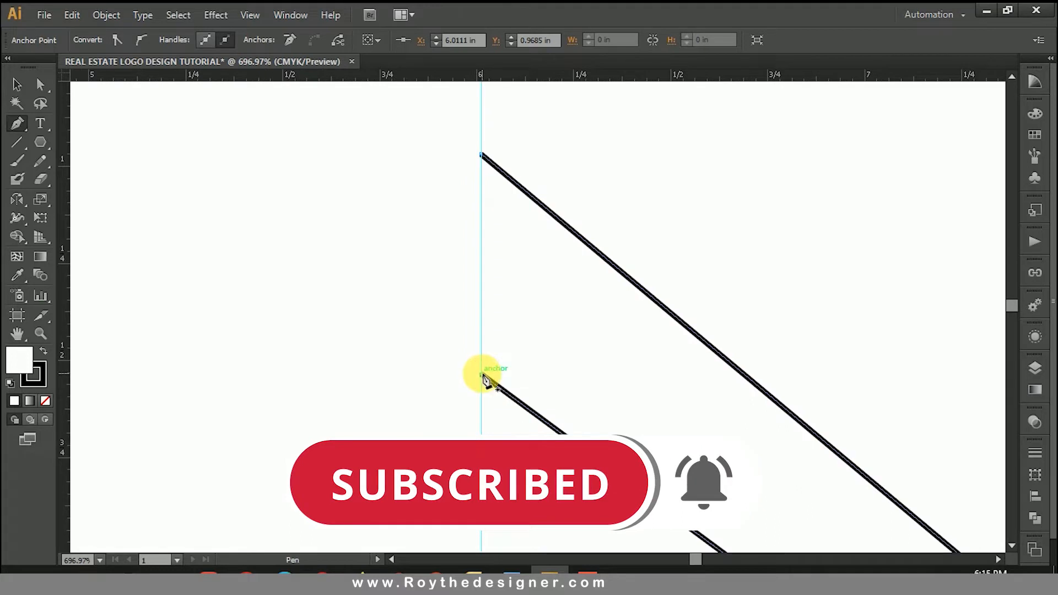
{"action": "left_click", "coordinate": [483, 377]}
{"action": "scroll", "coordinate": [703, 375], "scroll_direction": "down", "scroll_amount": 4}
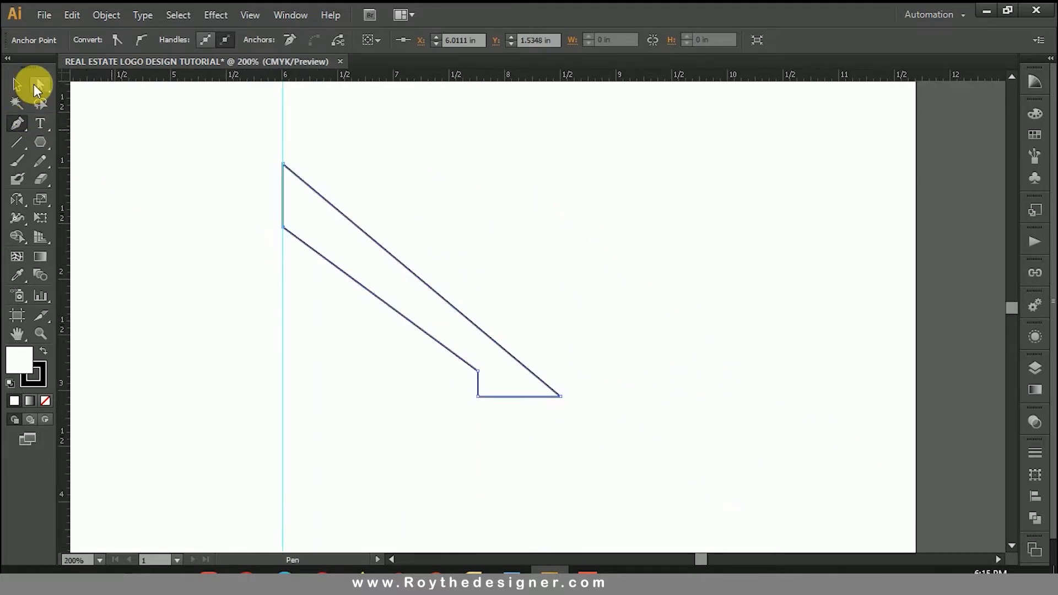
Extend the roof beam's lower outer tip horizontally to about 8.6 in, moving only that anchor point.
{"action": "left_click", "coordinate": [40, 85]}
{"action": "left_click", "coordinate": [433, 140]}
{"action": "mouse_move", "coordinate": [589, 387]}
{"action": "left_mouse_down"}
{"action": "mouse_move", "coordinate": [545, 415]}
{"action": "mouse_move", "coordinate": [571, 396]}
{"action": "left_mouse_up"}
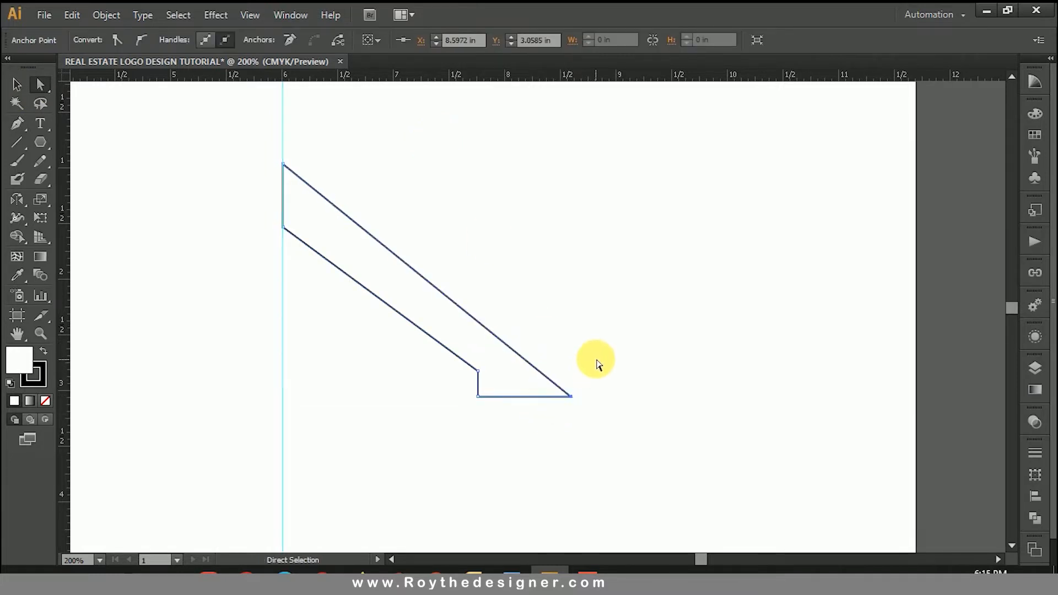
{"action": "left_click", "coordinate": [598, 362]}
{"action": "scroll", "coordinate": [584, 361], "scroll_direction": "left", "scroll_amount": 2}
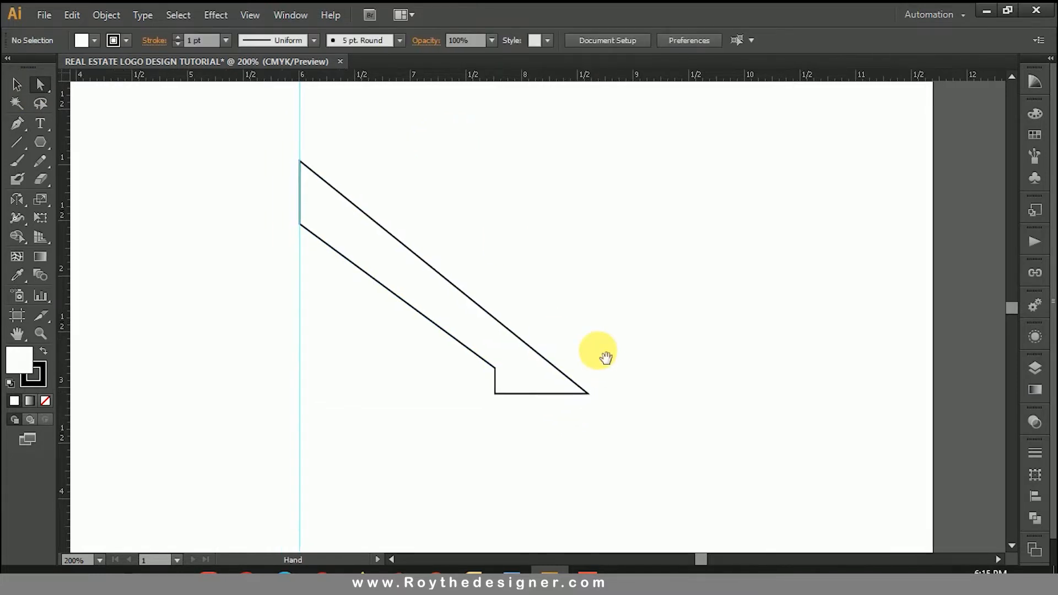
{"action": "left_click_drag", "start_coordinate": [600, 392], "coordinate": [609, 392]}
{"action": "left_click", "coordinate": [616, 373]}
{"action": "scroll", "coordinate": [517, 358], "scroll_direction": "left", "scroll_amount": 3}
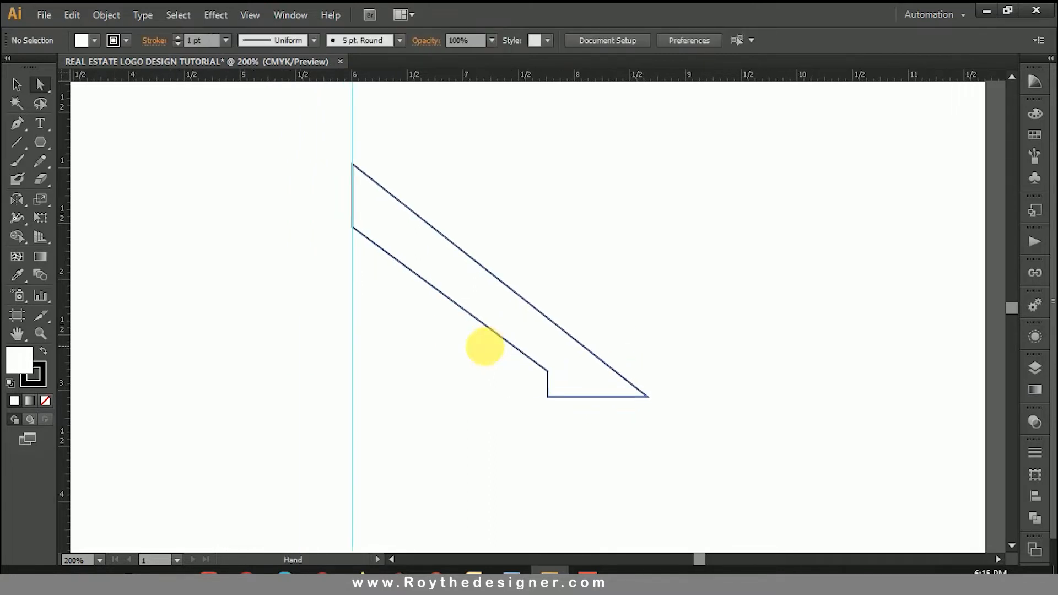
Give the roof beam a solid black fill and no stroke.
{"action": "left_click", "coordinate": [17, 84]}
{"action": "left_click", "coordinate": [411, 230]}
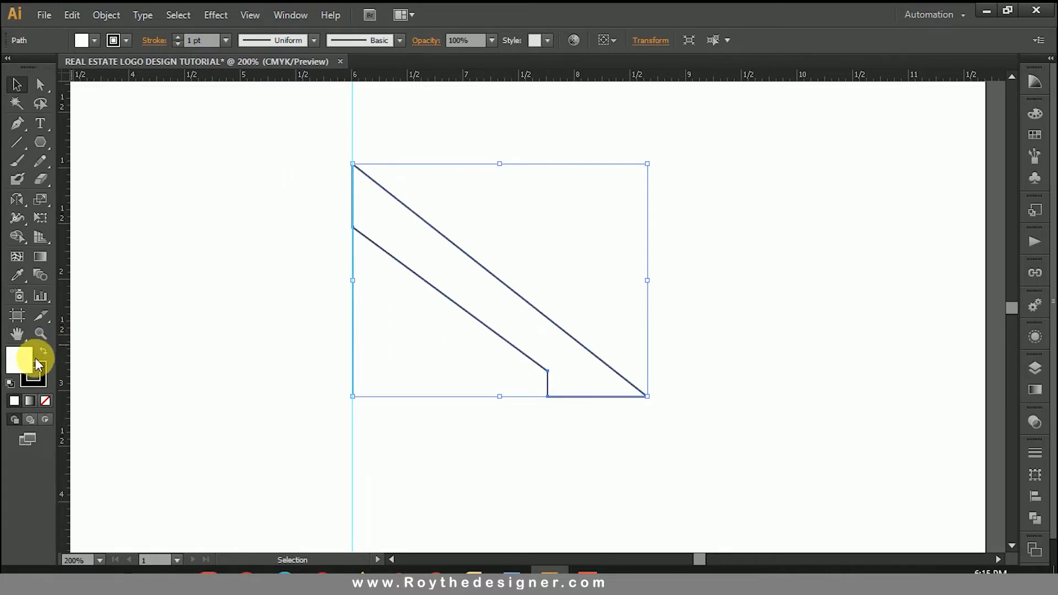
{"action": "left_click", "coordinate": [46, 400]}
{"action": "left_click", "coordinate": [44, 373]}
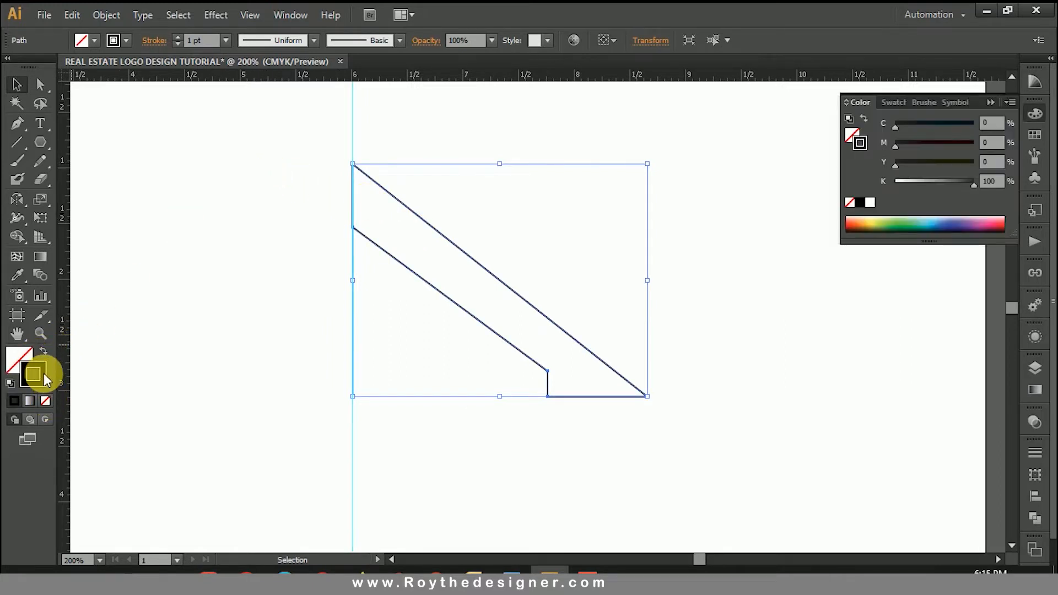
{"action": "left_click", "coordinate": [43, 351]}
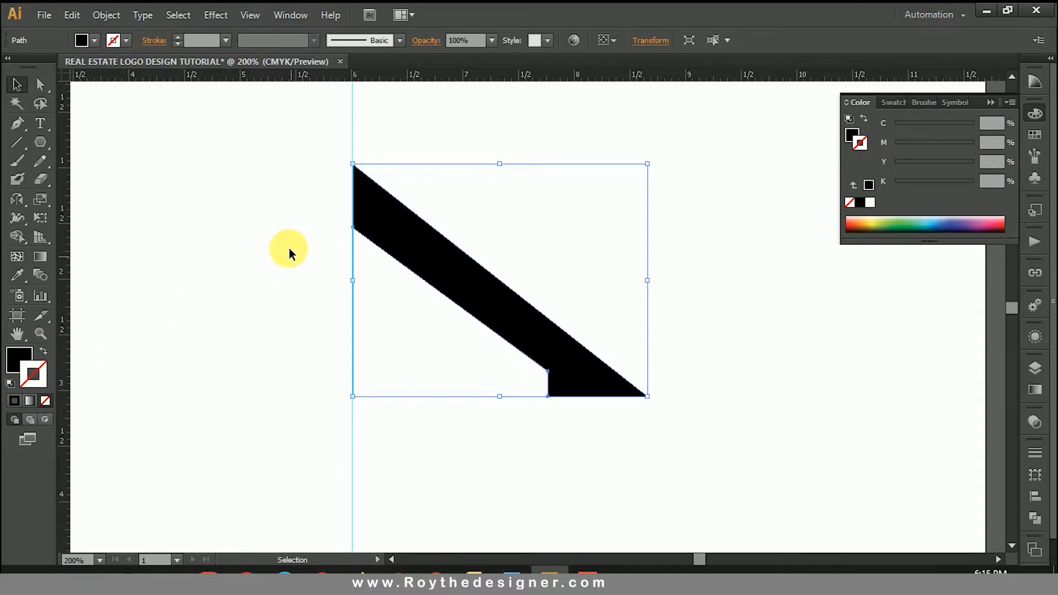
{"action": "left_click", "coordinate": [590, 279]}
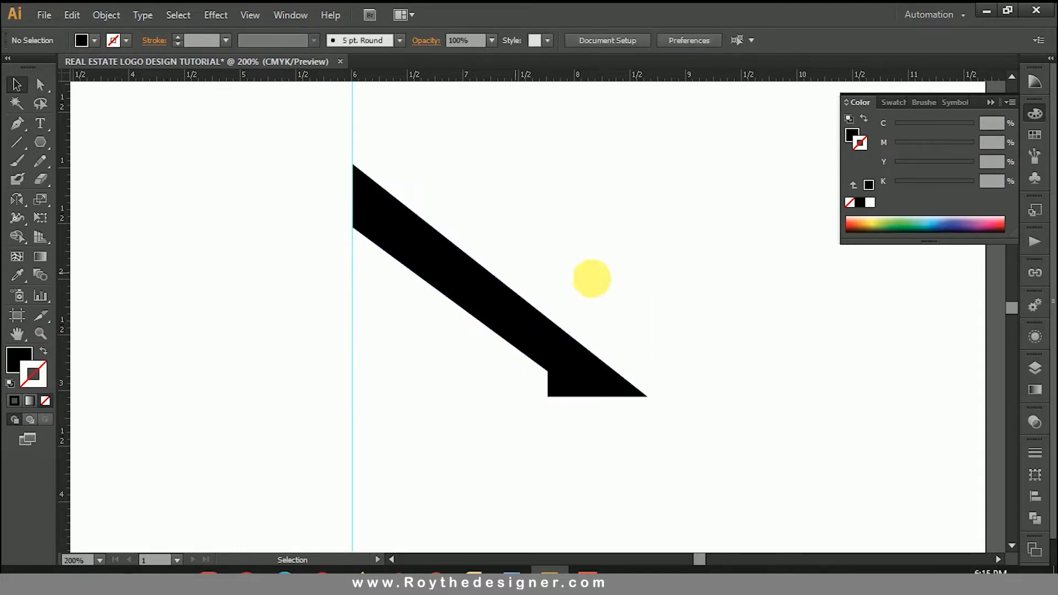
{"action": "left_click", "coordinate": [1034, 112]}
{"action": "left_click_drag", "start_coordinate": [671, 259], "coordinate": [720, 263]}
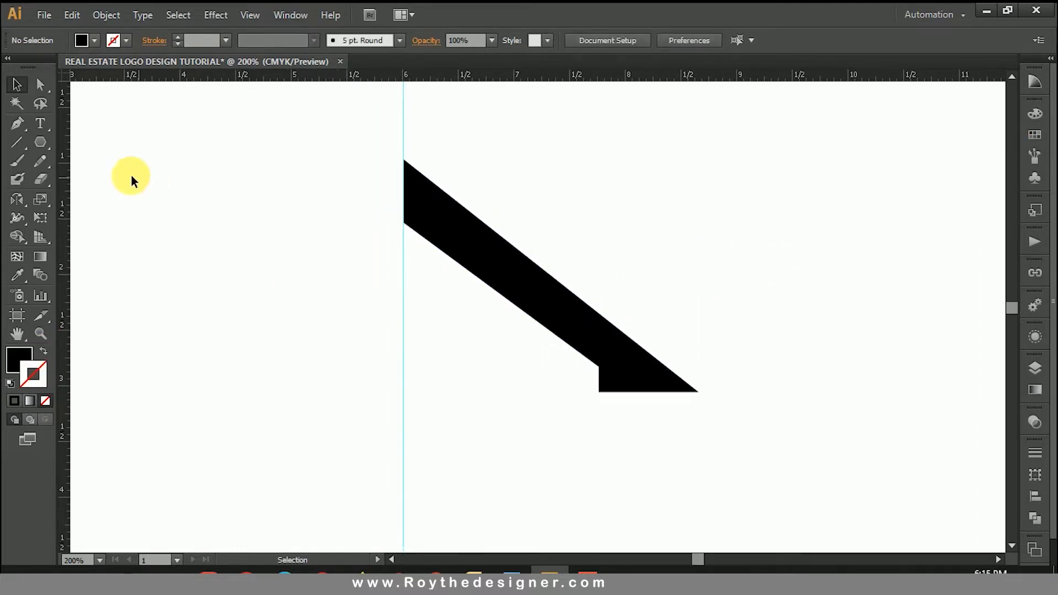
Draw a small black triangle with the Polygon tool and place it beneath the roof beam, with one base corner on the guide.
{"action": "left_click", "coordinate": [43, 143]}
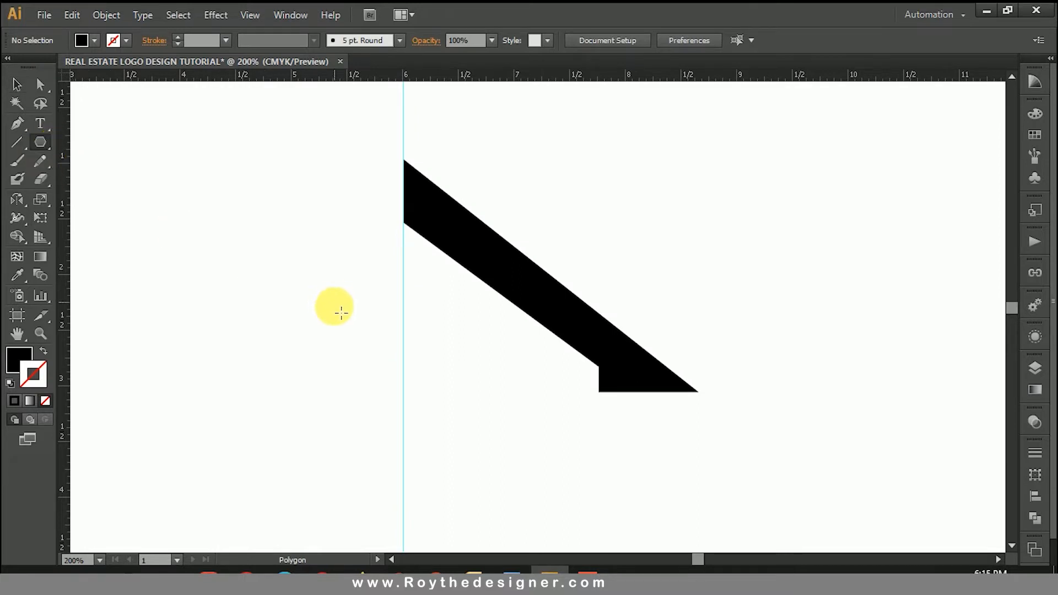
{"action": "left_click_drag", "start_coordinate": [316, 329], "coordinate": [357, 359]}
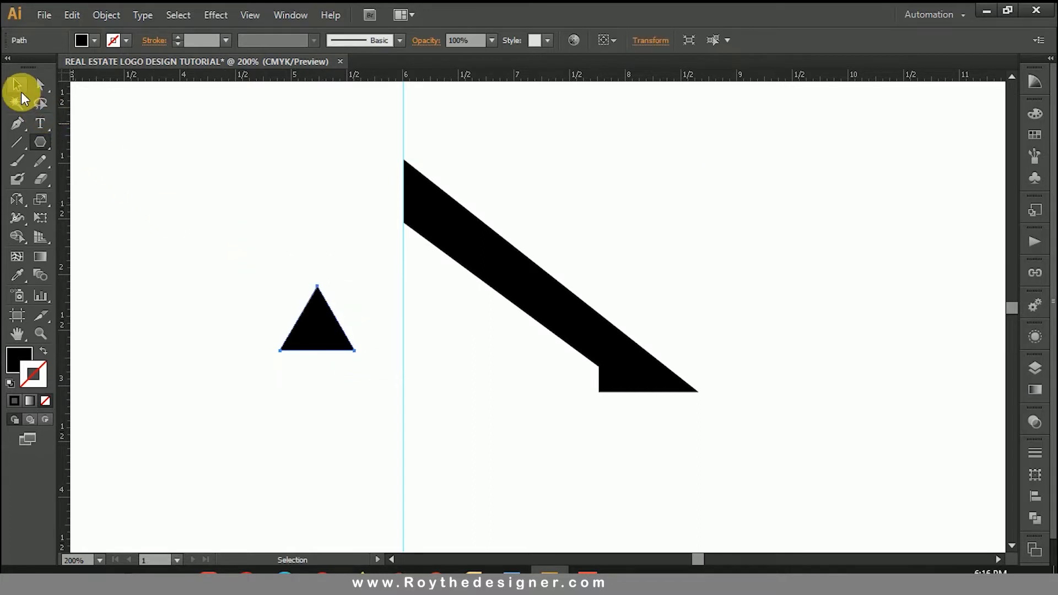
{"action": "left_click", "coordinate": [19, 87]}
{"action": "left_click", "coordinate": [243, 207]}
{"action": "left_click_drag", "start_coordinate": [197, 161], "coordinate": [733, 489]}
{"action": "left_click_drag", "start_coordinate": [346, 322], "coordinate": [523, 322]}
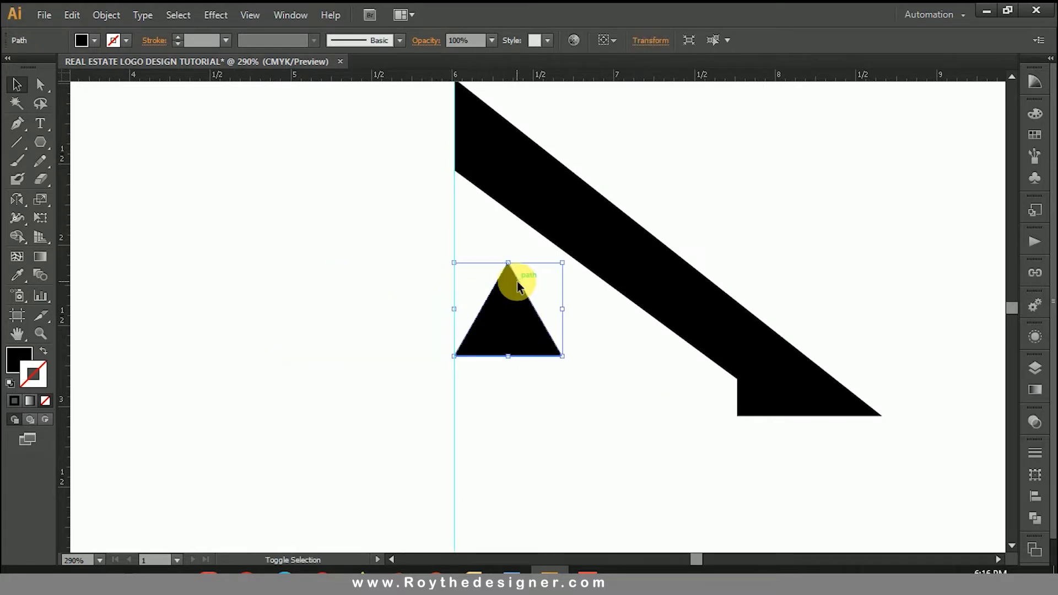
{"action": "left_click", "coordinate": [167, 171]}
Flatten the triangle by lowering its apex anchor point straight down to about Y 2.28 in.
{"action": "left_click", "coordinate": [39, 85]}
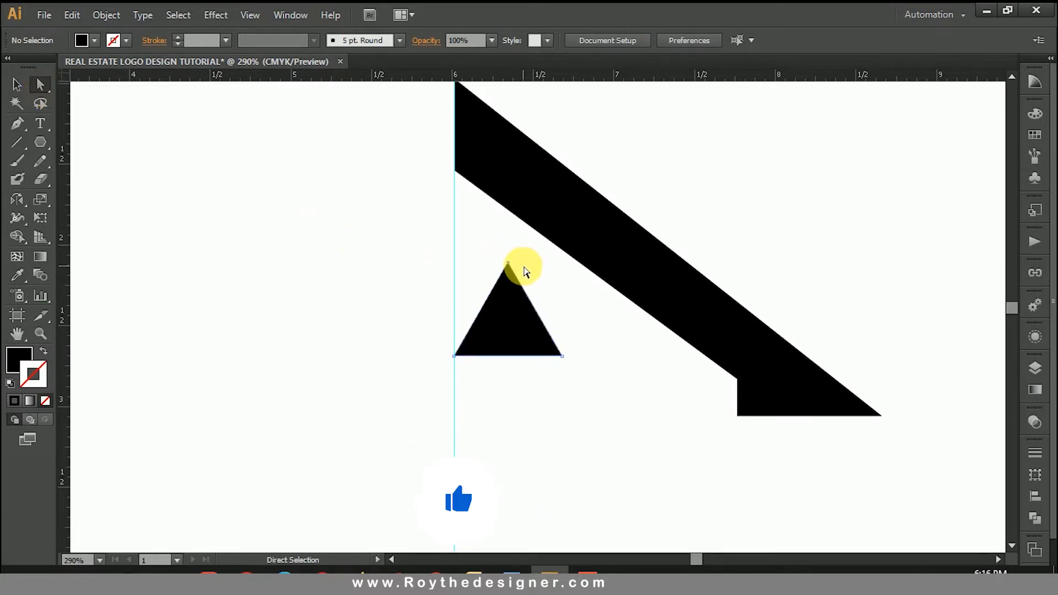
{"action": "left_click_drag", "start_coordinate": [507, 265], "coordinate": [508, 290]}
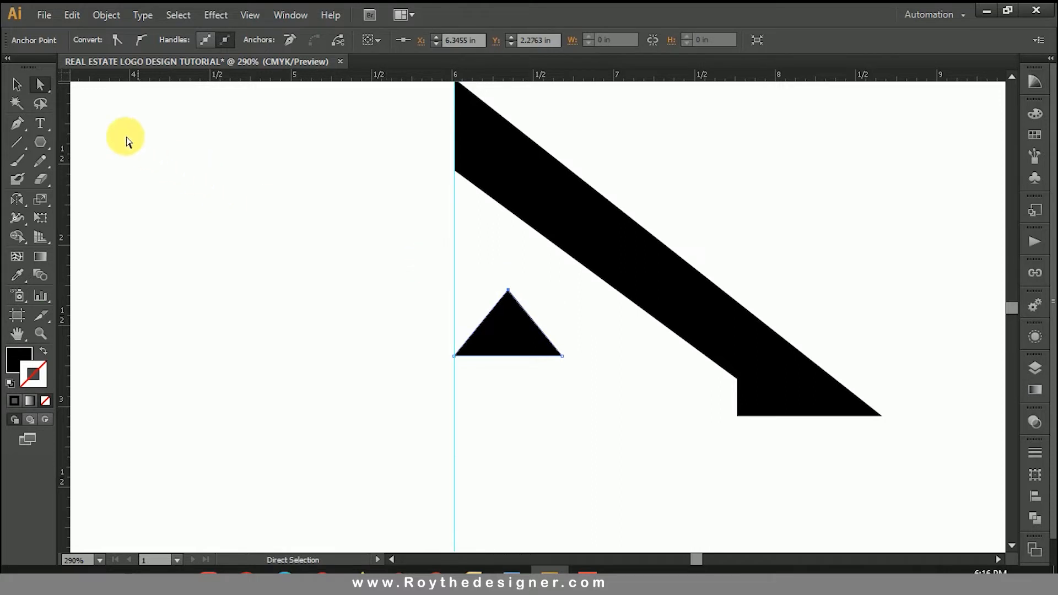
{"action": "left_click", "coordinate": [18, 84]}
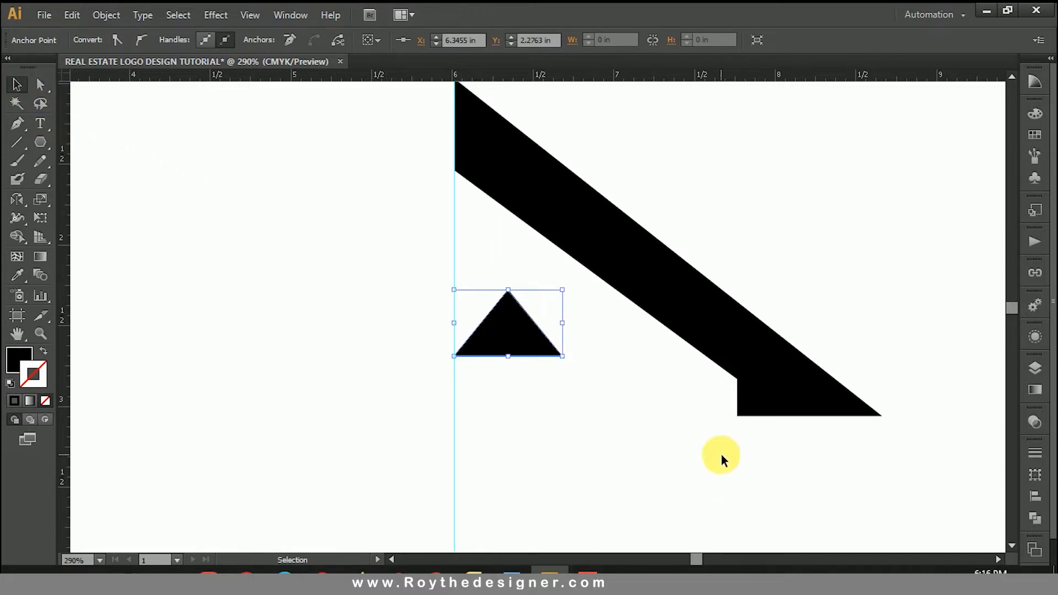
{"action": "left_click", "coordinate": [607, 384]}
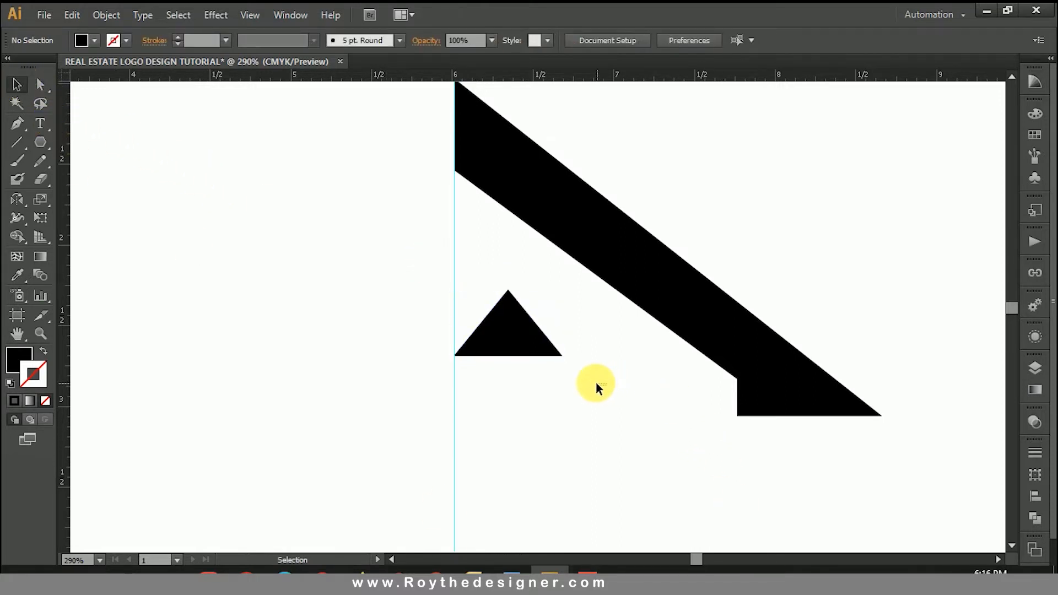
Rotate the triangle 90 degrees clockwise so it points right, and scale it down slightly in proportion.
{"action": "left_click_drag", "start_coordinate": [555, 369], "coordinate": [502, 331]}
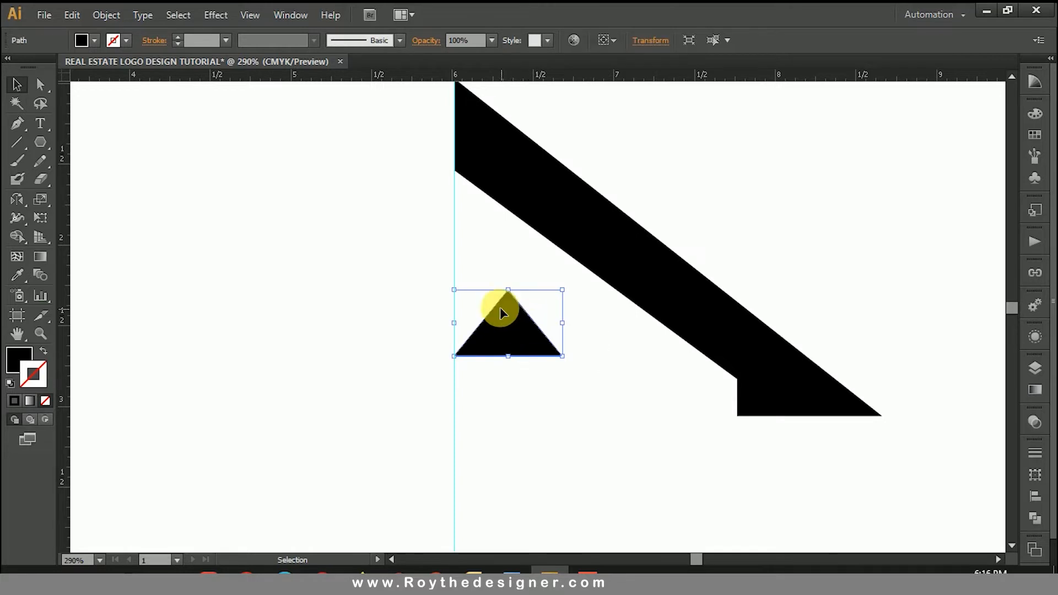
{"action": "left_click", "coordinate": [21, 203]}
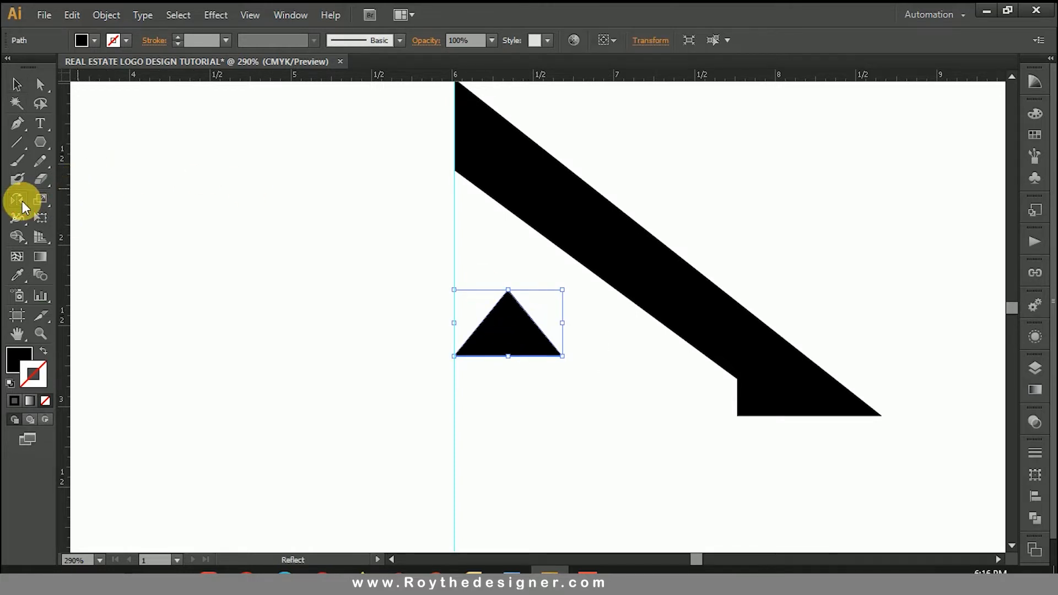
{"action": "left_click_drag", "start_coordinate": [22, 200], "coordinate": [82, 203]}
{"action": "left_click_drag", "start_coordinate": [576, 357], "coordinate": [499, 400]}
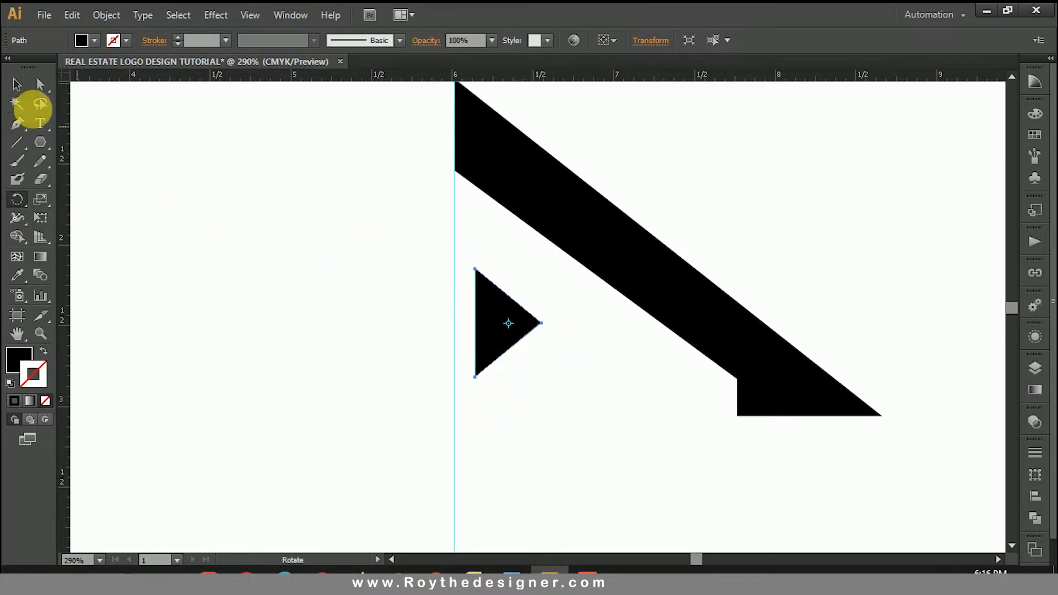
{"action": "left_click", "coordinate": [17, 86]}
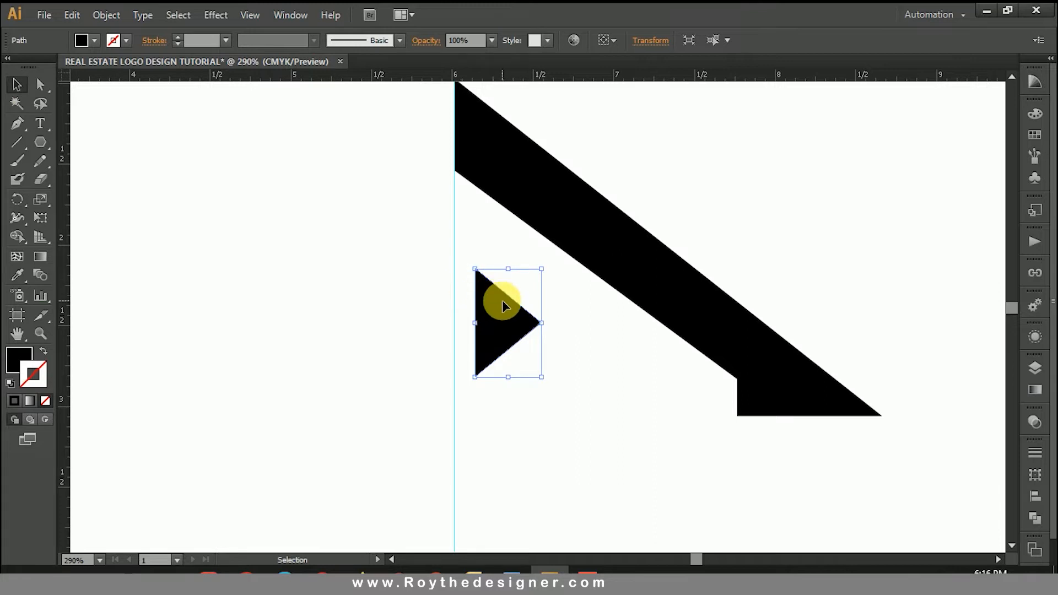
{"action": "mouse_move", "coordinate": [541, 323]}
{"action": "left_mouse_down"}
{"action": "mouse_move", "coordinate": [548, 328]}
{"action": "mouse_move", "coordinate": [535, 332]}
{"action": "left_mouse_up"}
{"action": "left_click", "coordinate": [537, 328]}
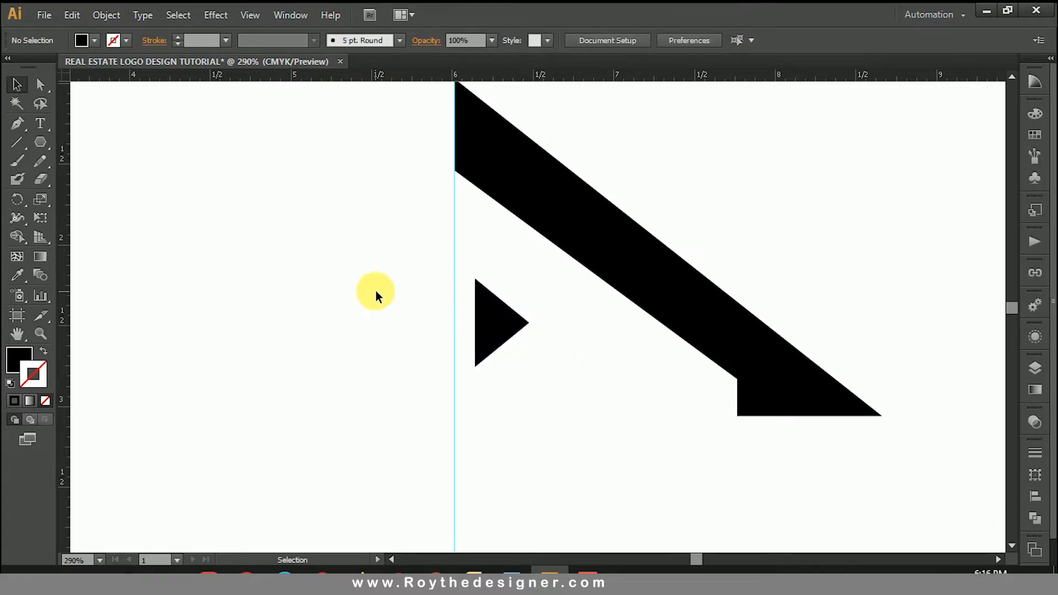
Duplicate the triangle in place, rotate the copy to point up, and move it down level with the roof beam's base.
{"action": "left_click", "coordinate": [497, 324]}
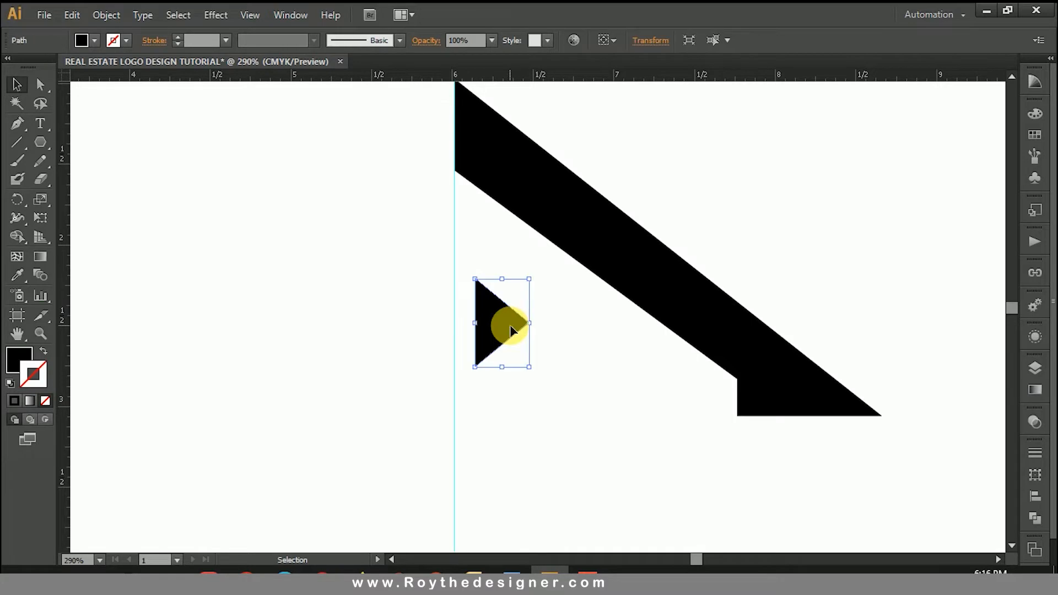
{"action": "left_click", "coordinate": [108, 13]}
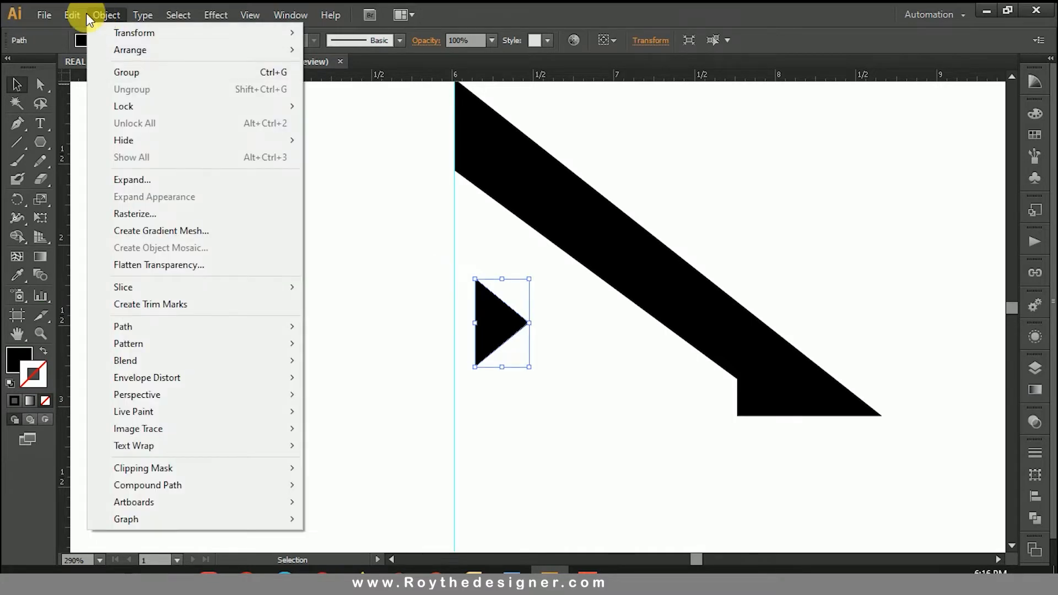
{"action": "left_click", "coordinate": [97, 87]}
{"action": "left_click", "coordinate": [67, 20]}
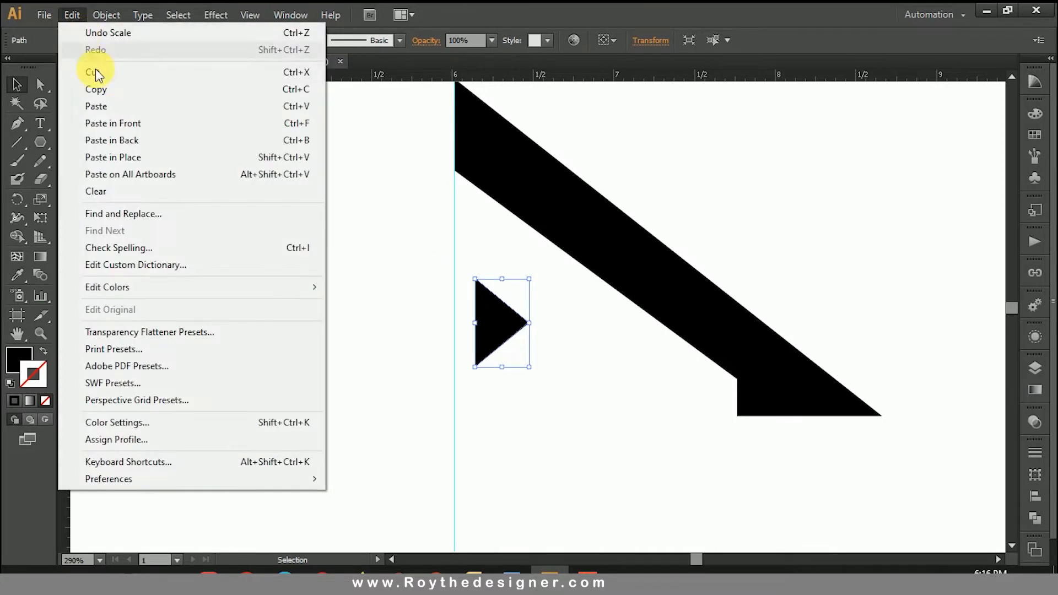
{"action": "left_click", "coordinate": [117, 131]}
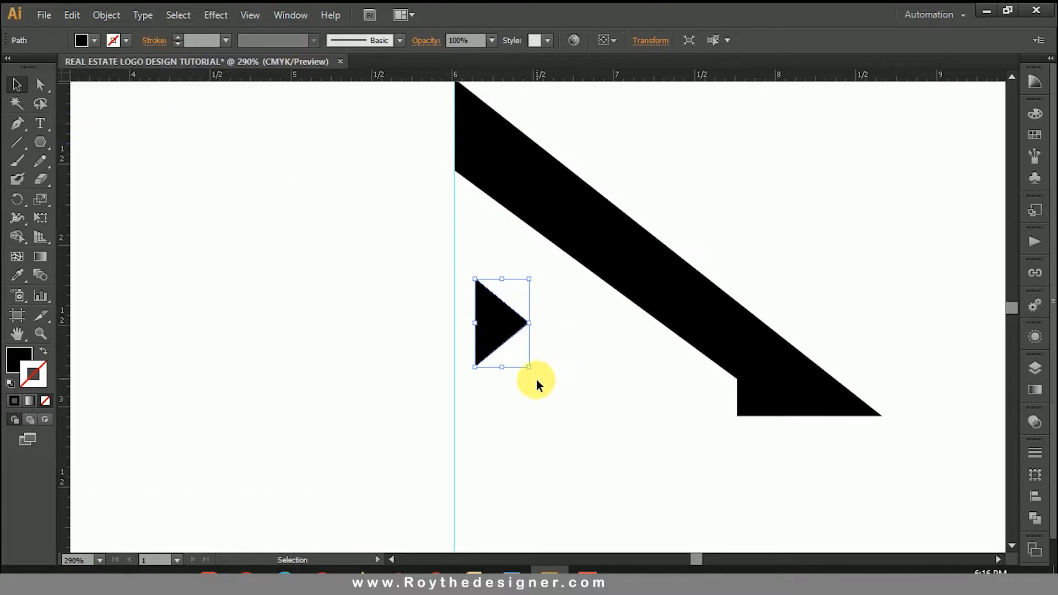
{"action": "left_click_drag", "start_coordinate": [534, 373], "coordinate": [570, 283]}
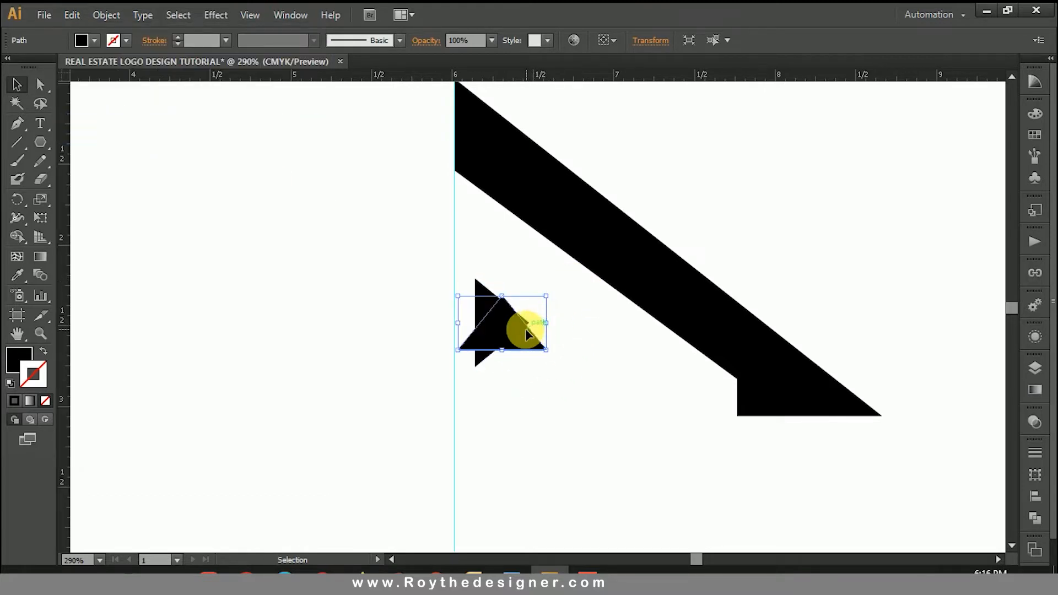
{"action": "left_click_drag", "start_coordinate": [525, 328], "coordinate": [541, 408]}
Shrink and raise the right-pointing triangle, and enlarge the upward-pointing triangle in proportion from its lower corner nearest the guide.
{"action": "left_click", "coordinate": [509, 324]}
{"action": "left_click_drag", "start_coordinate": [502, 324], "coordinate": [518, 298]}
{"action": "left_click", "coordinate": [521, 383]}
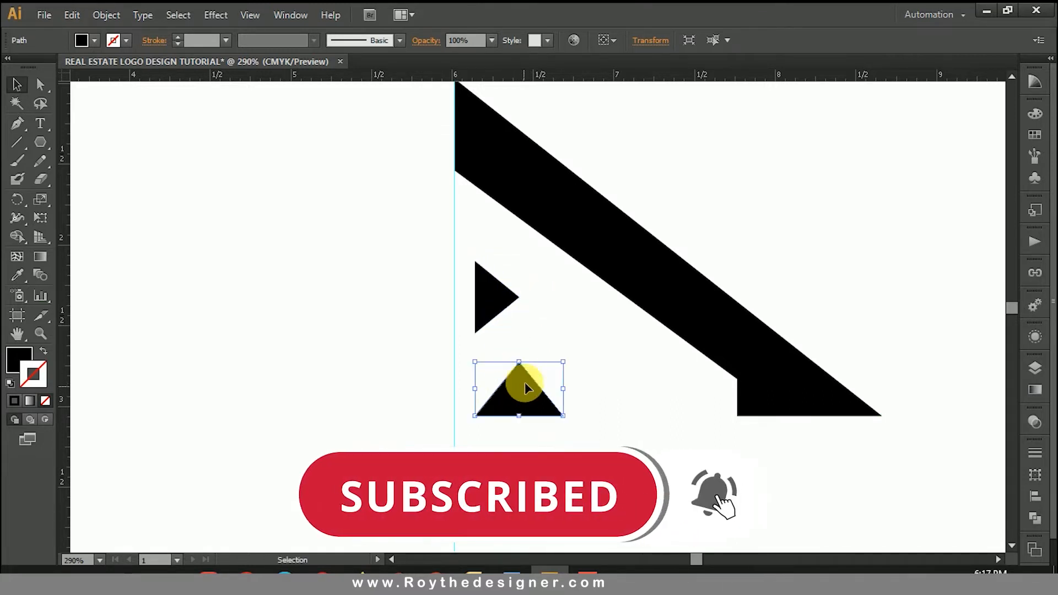
{"action": "left_click_drag", "start_coordinate": [563, 362], "coordinate": [630, 322]}
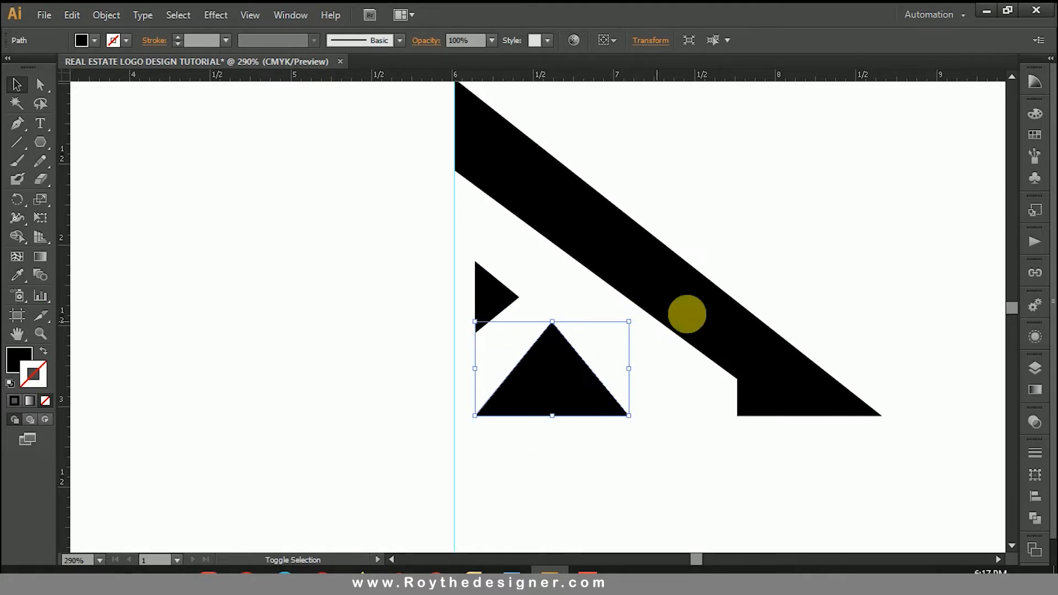
{"action": "left_click", "coordinate": [805, 237]}
Move the small right-pointing triangle straight up a little, away from the larger triangle.
{"action": "left_click", "coordinate": [495, 309]}
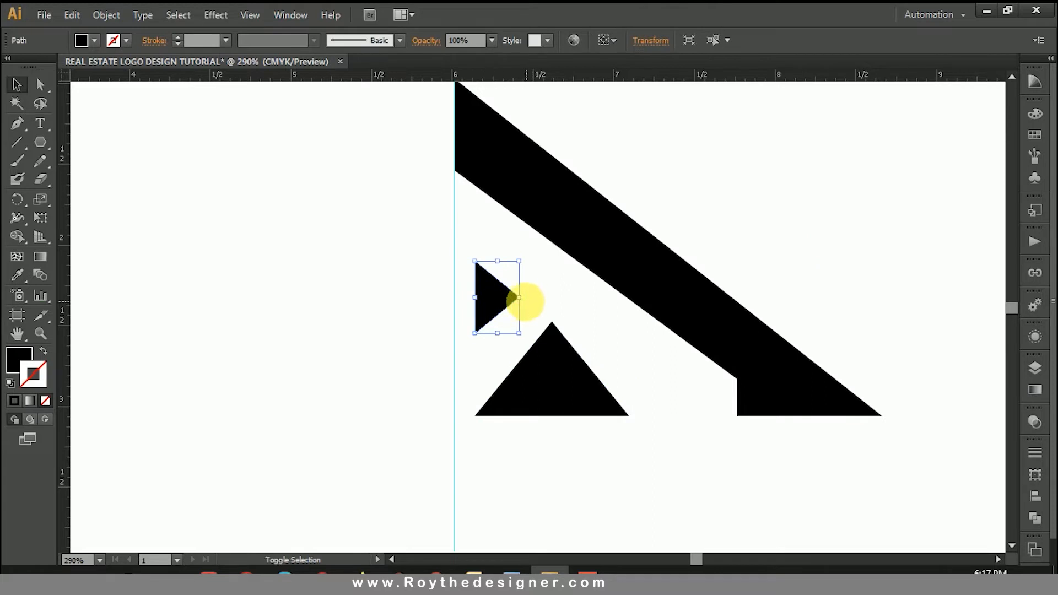
{"action": "left_click_drag", "start_coordinate": [491, 295], "coordinate": [491, 282]}
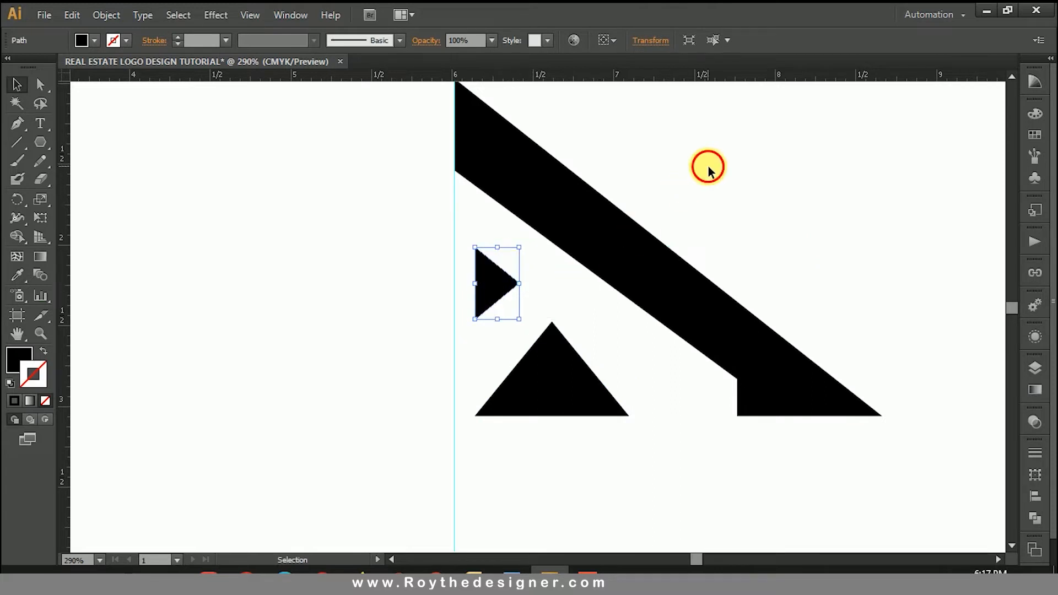
{"action": "left_click", "coordinate": [709, 171]}
Enlarge the upward-pointing triangle in proportion so its base nearly reaches the guide.
{"action": "left_click", "coordinate": [560, 362]}
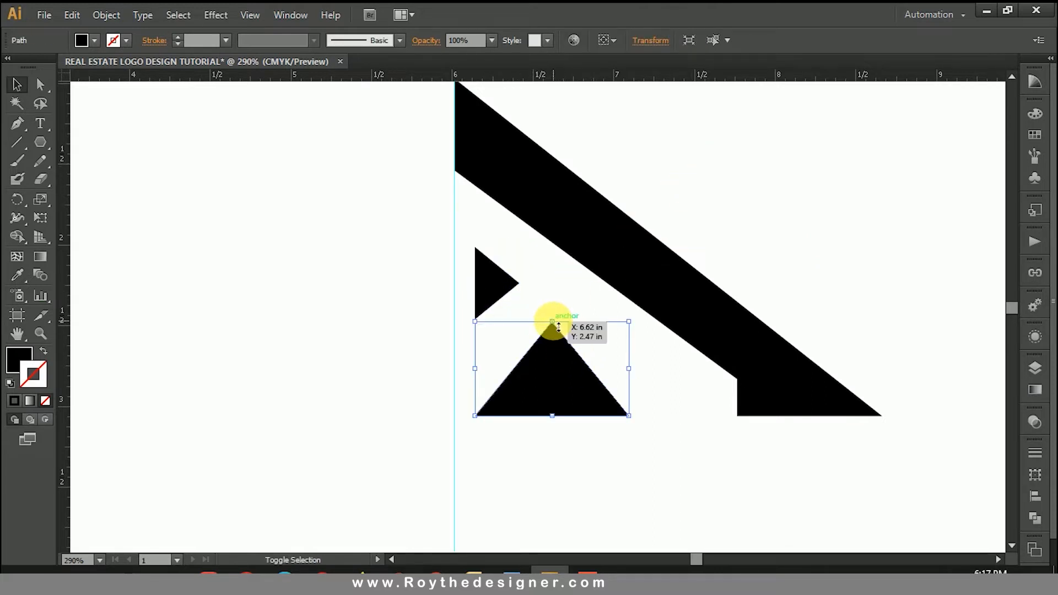
{"action": "left_click_drag", "start_coordinate": [558, 327], "coordinate": [552, 306]}
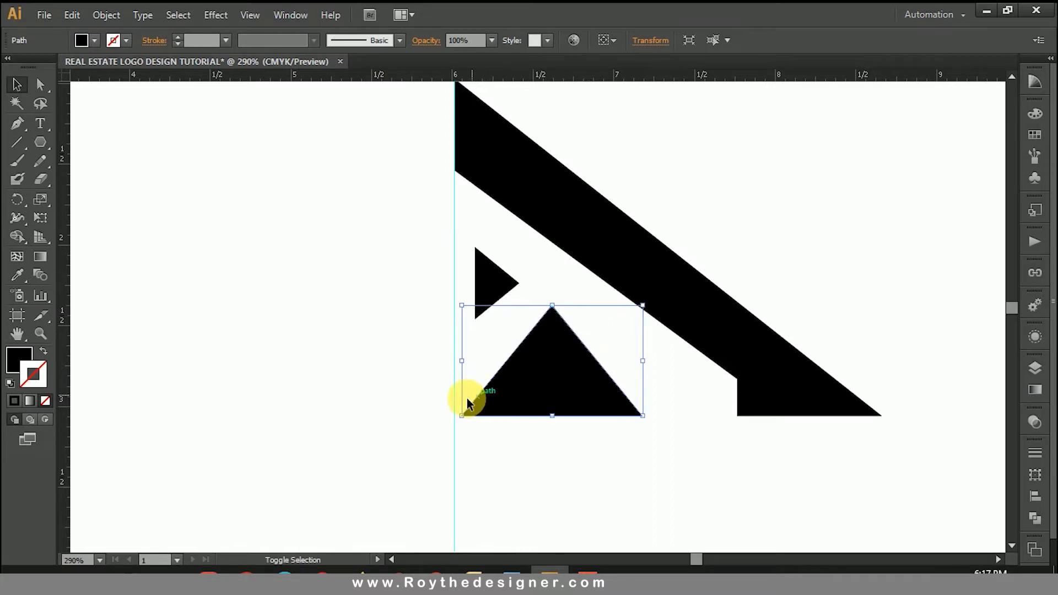
{"action": "left_click_drag", "start_coordinate": [462, 363], "coordinate": [466, 362]}
{"action": "left_click", "coordinate": [630, 375]}
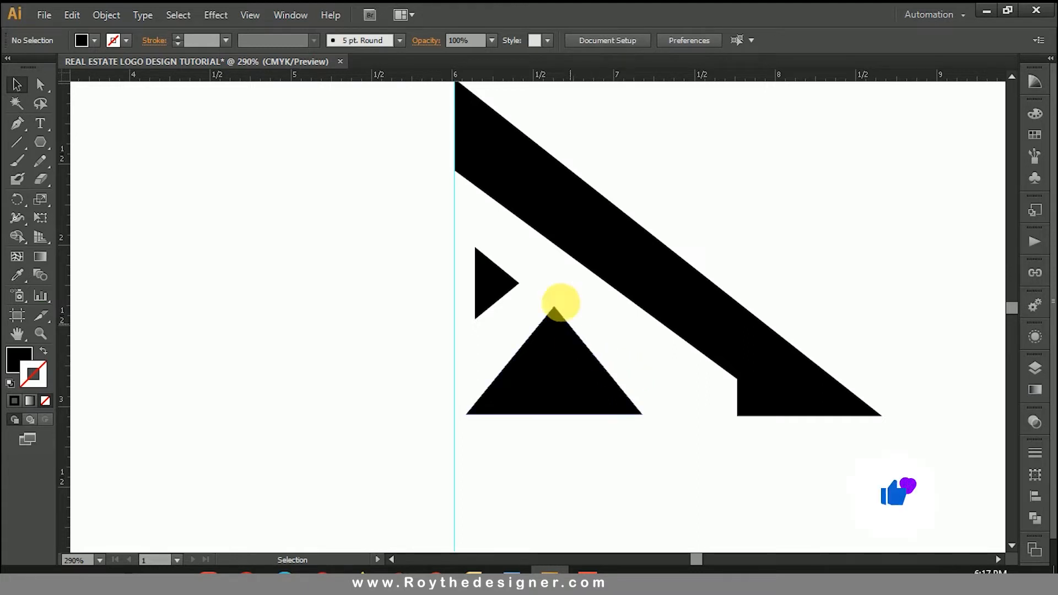
Flatten the upward-pointing triangle by moving its apex anchor point straight down.
{"action": "left_click_drag", "start_coordinate": [547, 274], "coordinate": [527, 290]}
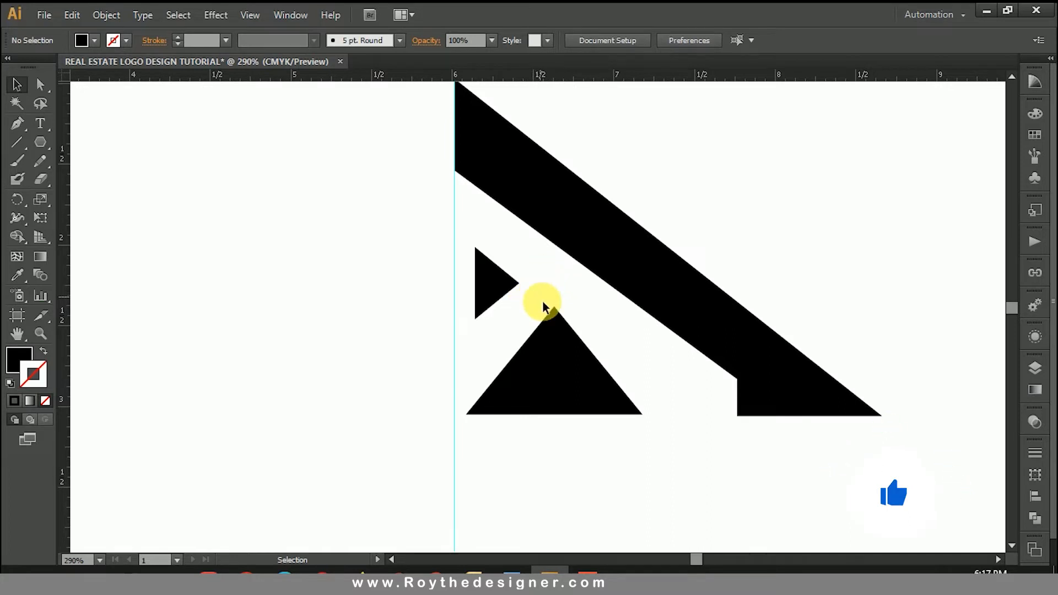
{"action": "left_click", "coordinate": [40, 84]}
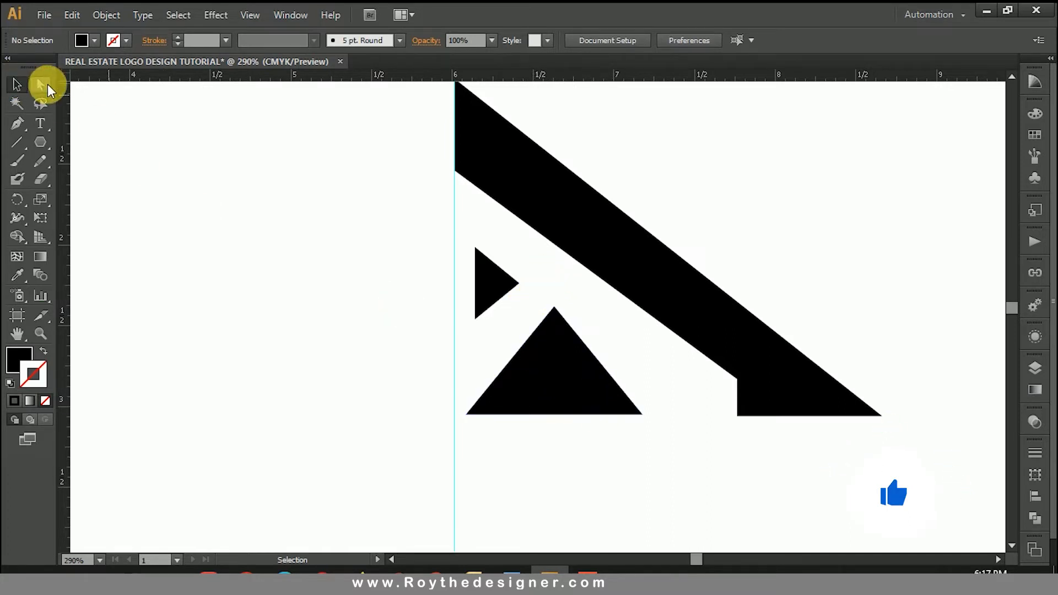
{"action": "left_click", "coordinate": [598, 406]}
{"action": "key", "text": "v"}
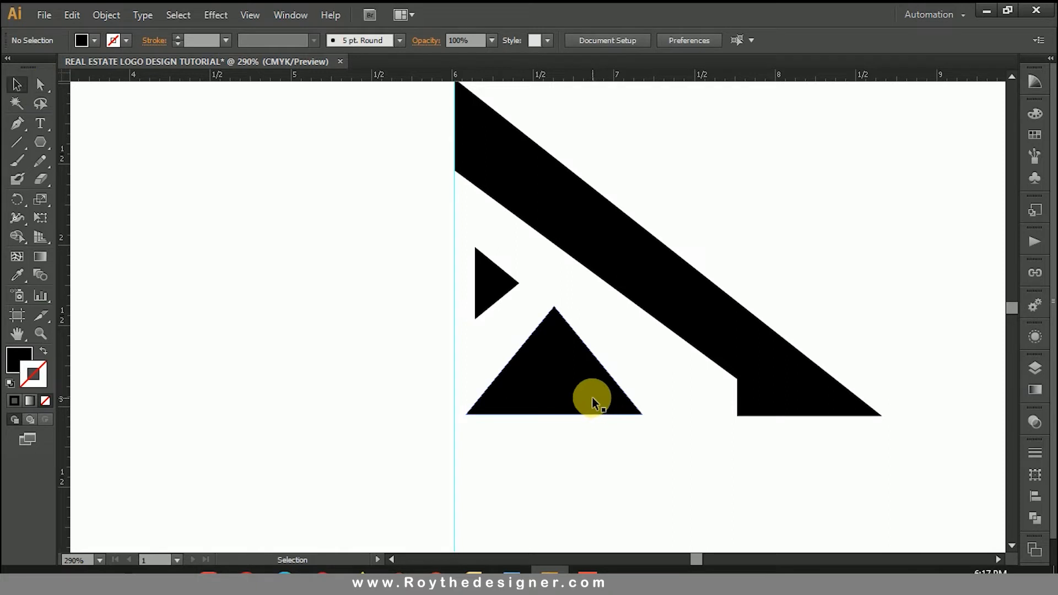
{"action": "left_click", "coordinate": [591, 395]}
{"action": "left_click", "coordinate": [590, 397]}
{"action": "left_click", "coordinate": [604, 339]}
{"action": "left_click", "coordinate": [39, 84]}
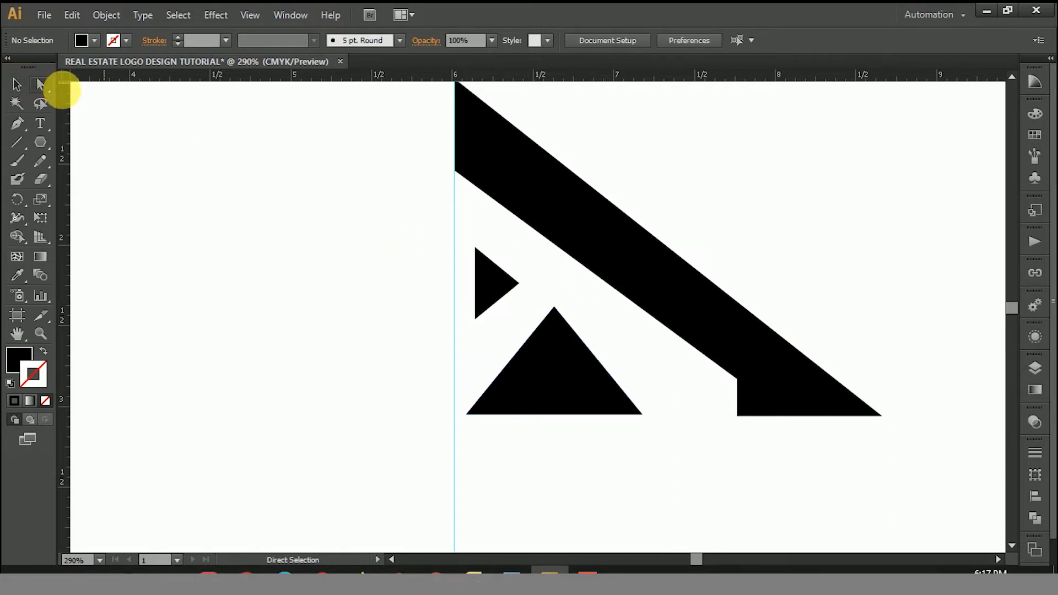
{"action": "left_click", "coordinate": [556, 309]}
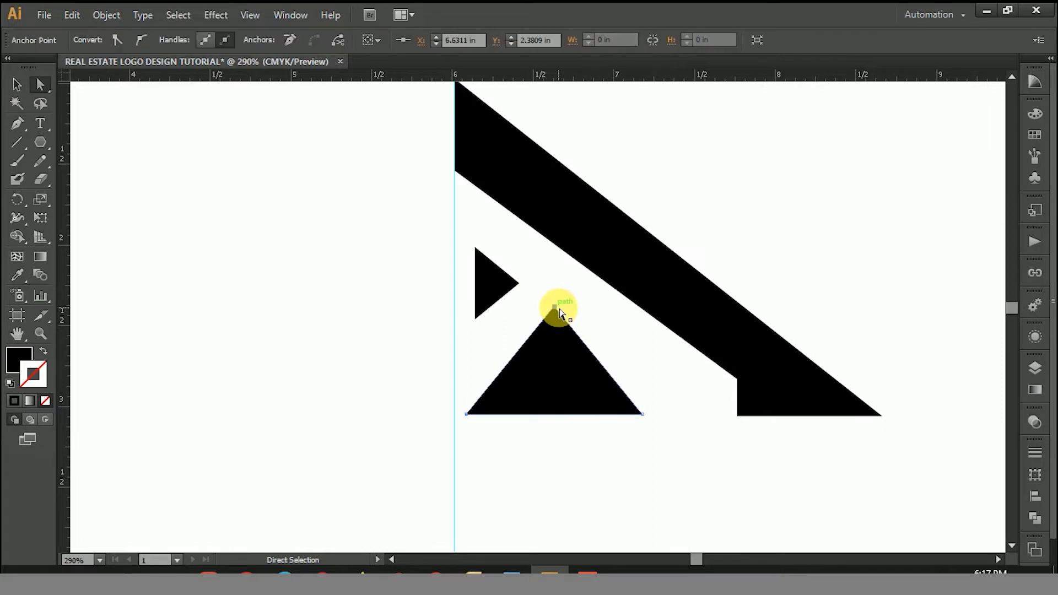
{"action": "left_click_drag", "start_coordinate": [559, 310], "coordinate": [560, 342]}
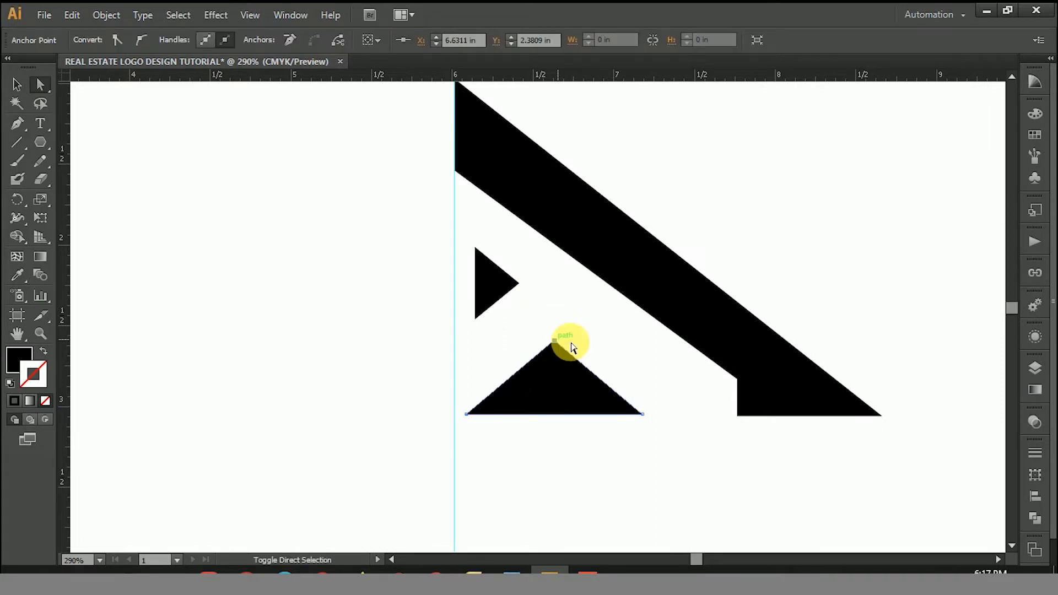
{"action": "left_click", "coordinate": [639, 355]}
Enlarge the flattened triangle in proportion and place it so its base starts just beside the guide.
{"action": "left_click", "coordinate": [17, 83]}
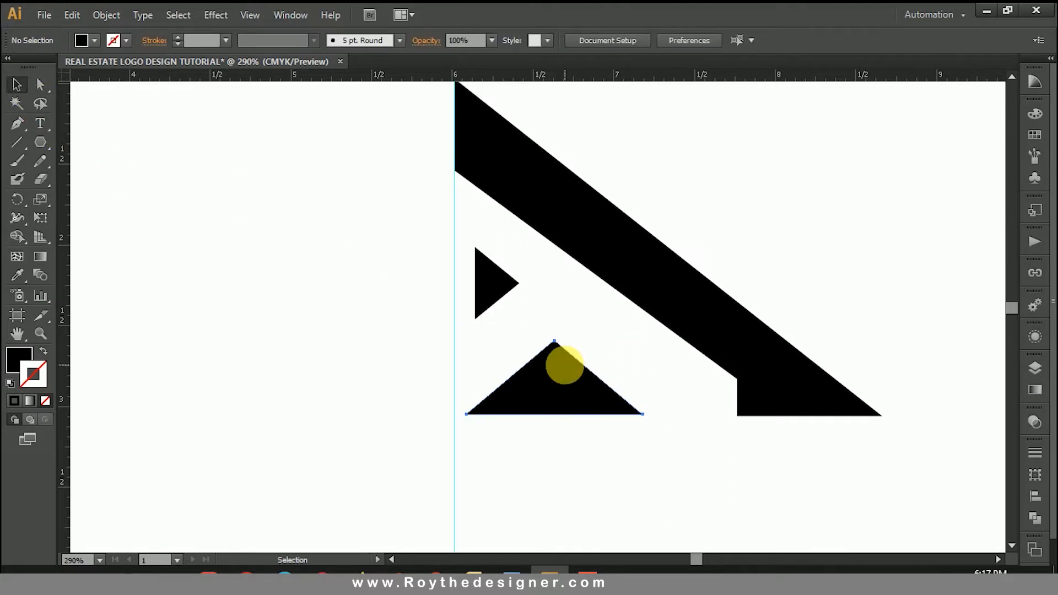
{"action": "left_click", "coordinate": [564, 365]}
{"action": "left_click_drag", "start_coordinate": [558, 345], "coordinate": [557, 321]}
{"action": "left_click_drag", "start_coordinate": [581, 396], "coordinate": [601, 397]}
{"action": "left_click", "coordinate": [693, 482]}
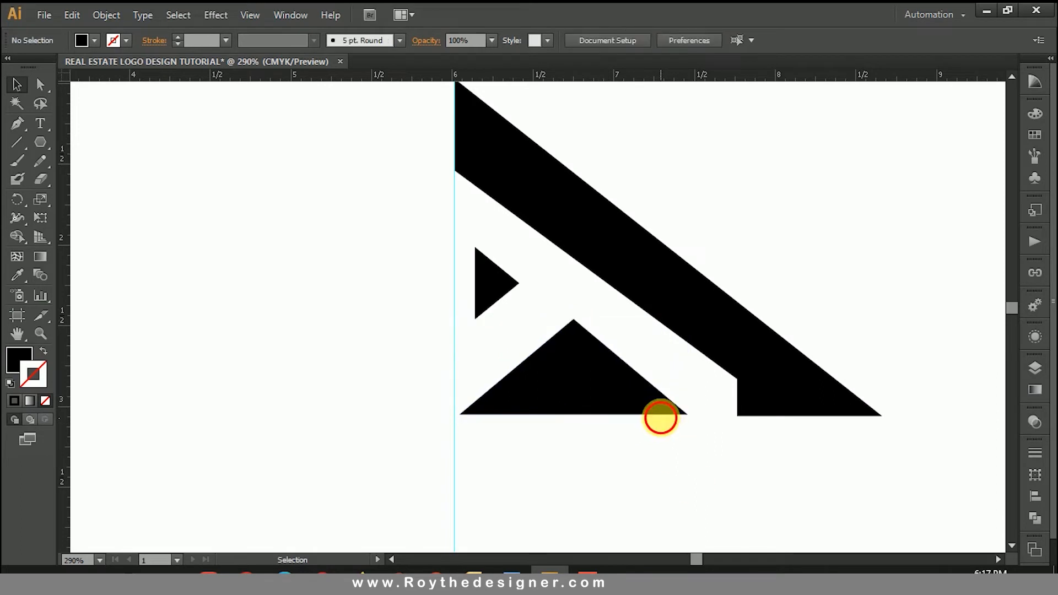
Align the bottom edges of the flattened triangle and the roof beam.
{"action": "left_click", "coordinate": [660, 417]}
{"action": "left_click", "coordinate": [793, 411], "text": "shift"}
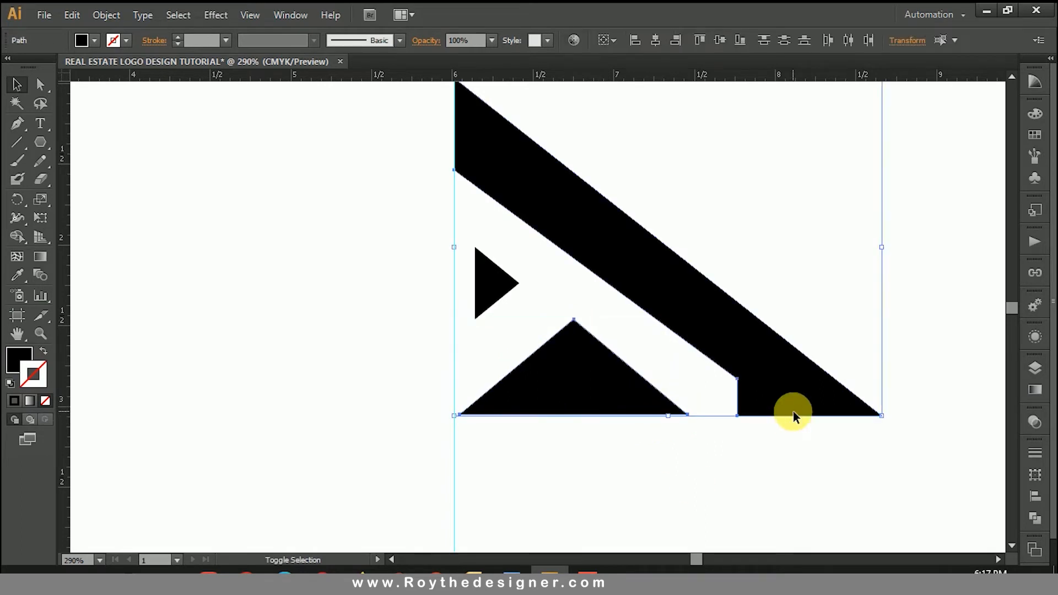
{"action": "left_click", "coordinate": [738, 40]}
{"action": "left_click", "coordinate": [761, 177]}
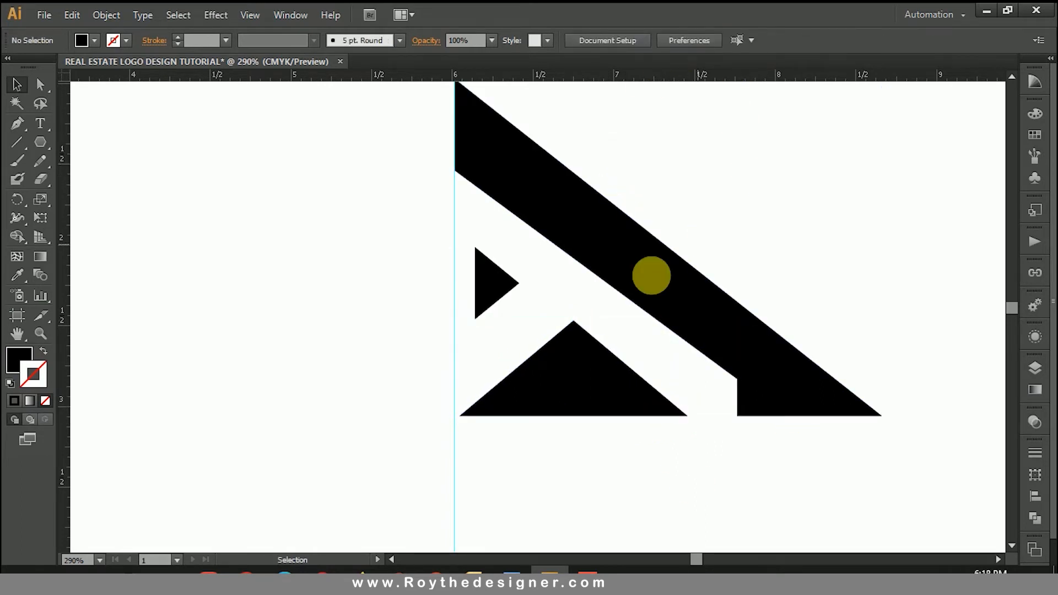
Lower the large triangle's apex anchor point to about Y 2.5 in.
{"action": "left_click", "coordinate": [34, 87]}
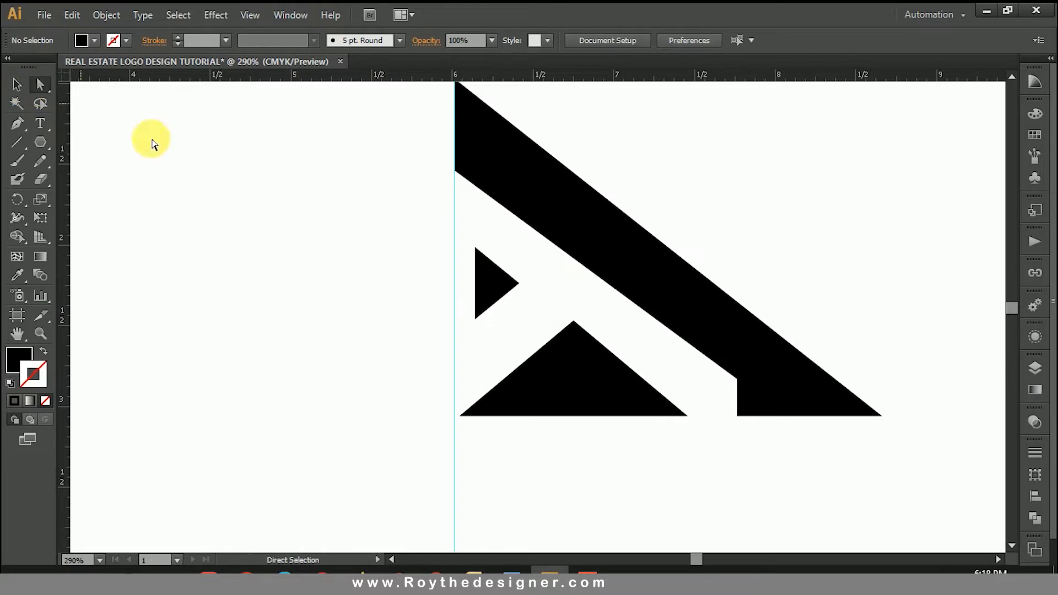
{"action": "left_click_drag", "start_coordinate": [560, 308], "coordinate": [593, 331]}
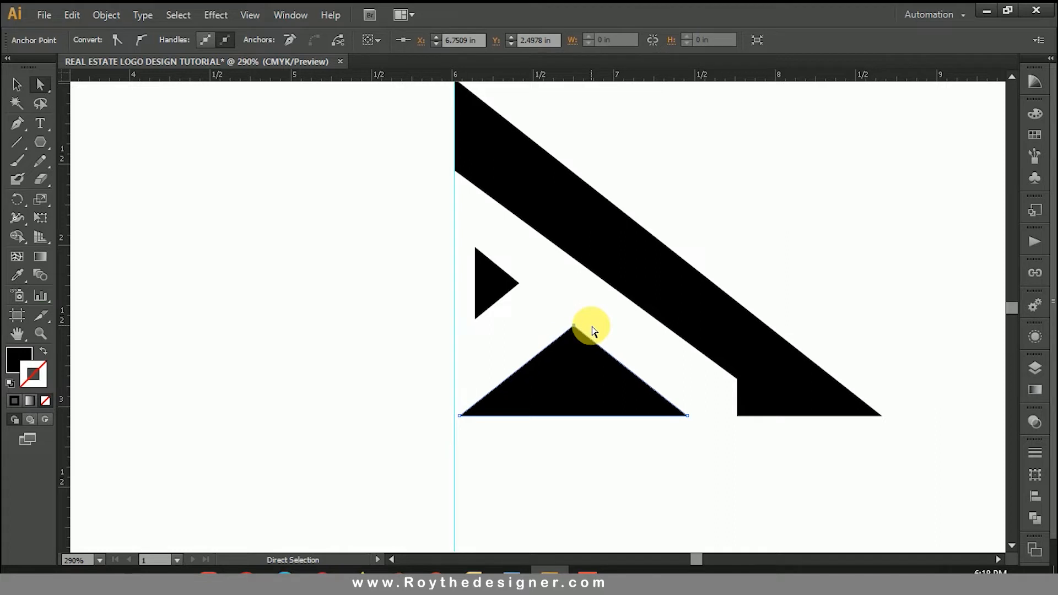
{"action": "left_click", "coordinate": [18, 85]}
Delete the small right-pointing triangle and duplicate the large upward-pointing triangle in place.
{"action": "left_click", "coordinate": [482, 281]}
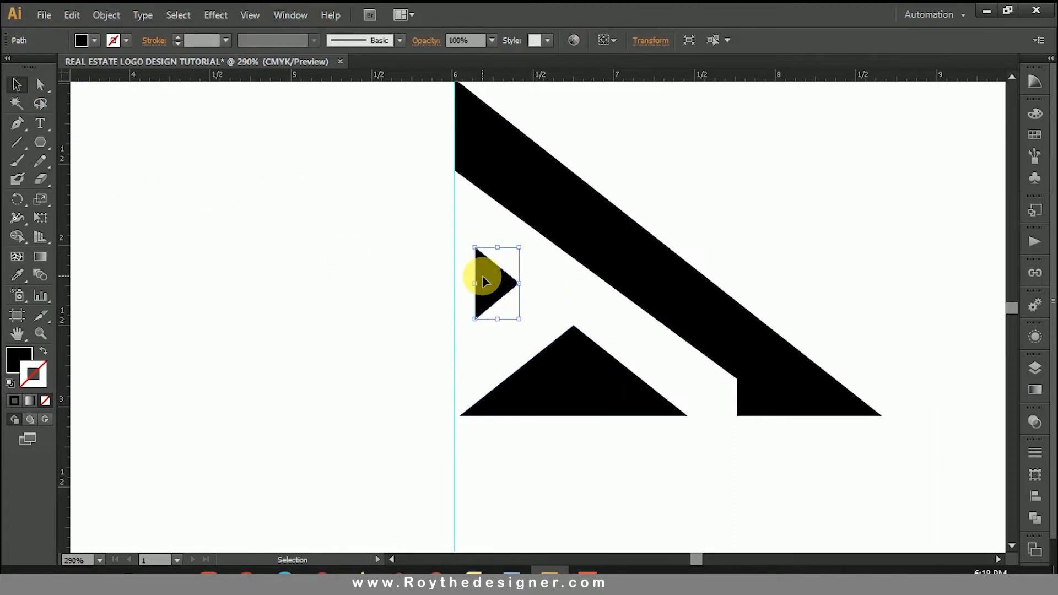
{"action": "key", "text": "Delete"}
{"action": "left_click", "coordinate": [586, 406]}
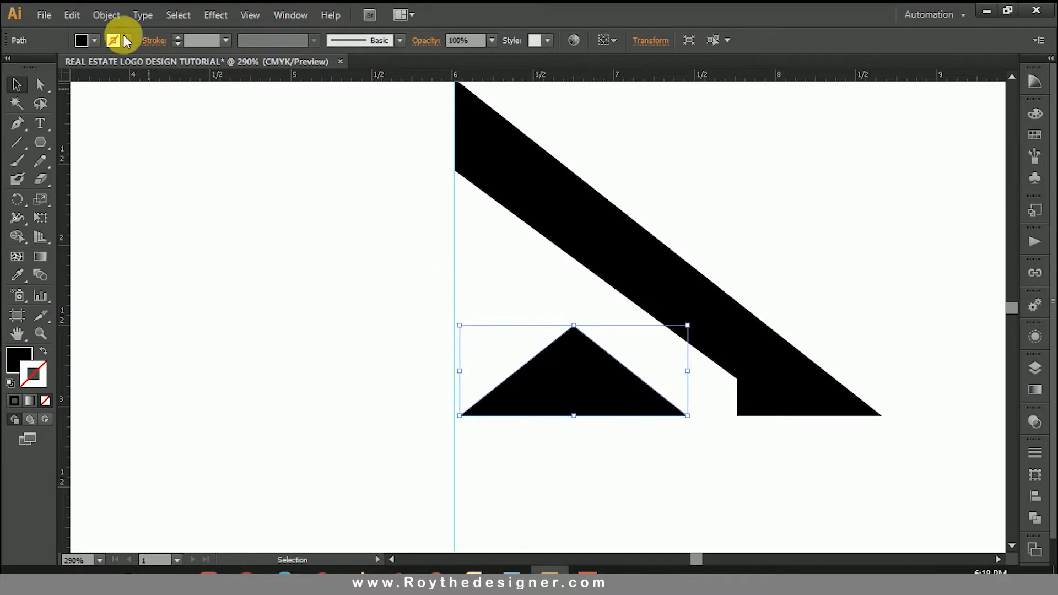
{"action": "left_click", "coordinate": [71, 15]}
{"action": "left_click", "coordinate": [98, 89]}
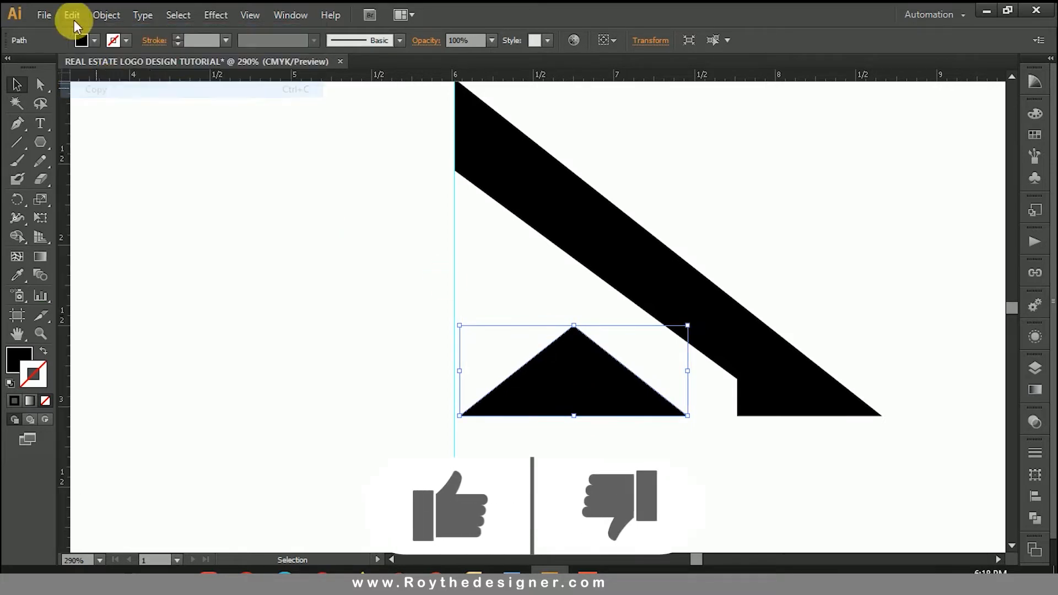
{"action": "left_click", "coordinate": [71, 15]}
{"action": "left_click", "coordinate": [132, 121]}
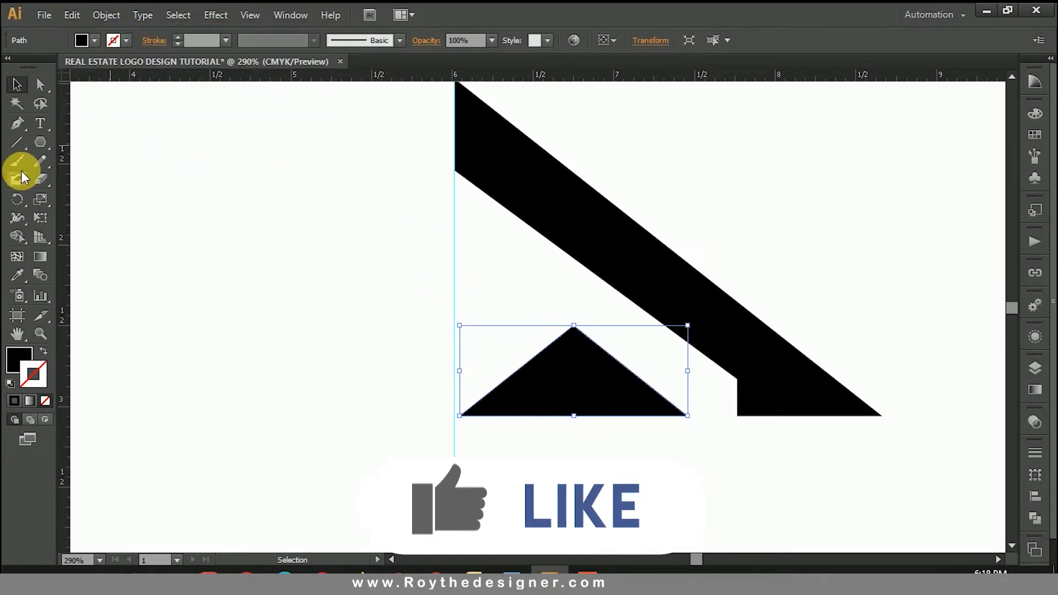
Rotate the duplicate 90 degrees clockwise, scale it down by about half, and place it beside the guide above the large triangle.
{"action": "left_click", "coordinate": [18, 199]}
{"action": "left_click_drag", "start_coordinate": [698, 354], "coordinate": [590, 496]}
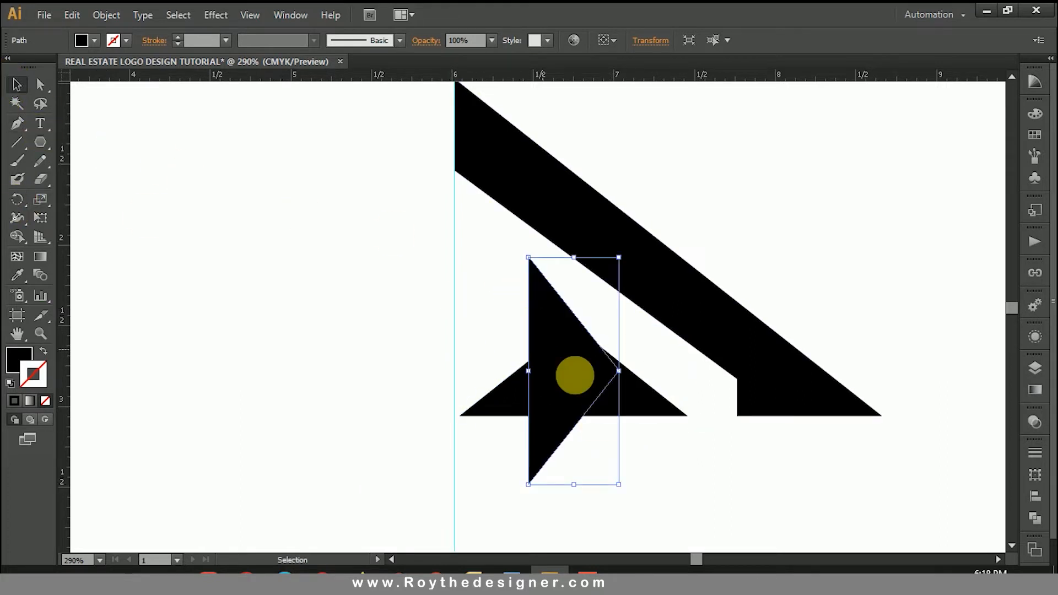
{"action": "left_click_drag", "start_coordinate": [618, 370], "coordinate": [562, 300]}
{"action": "left_click", "coordinate": [564, 299]}
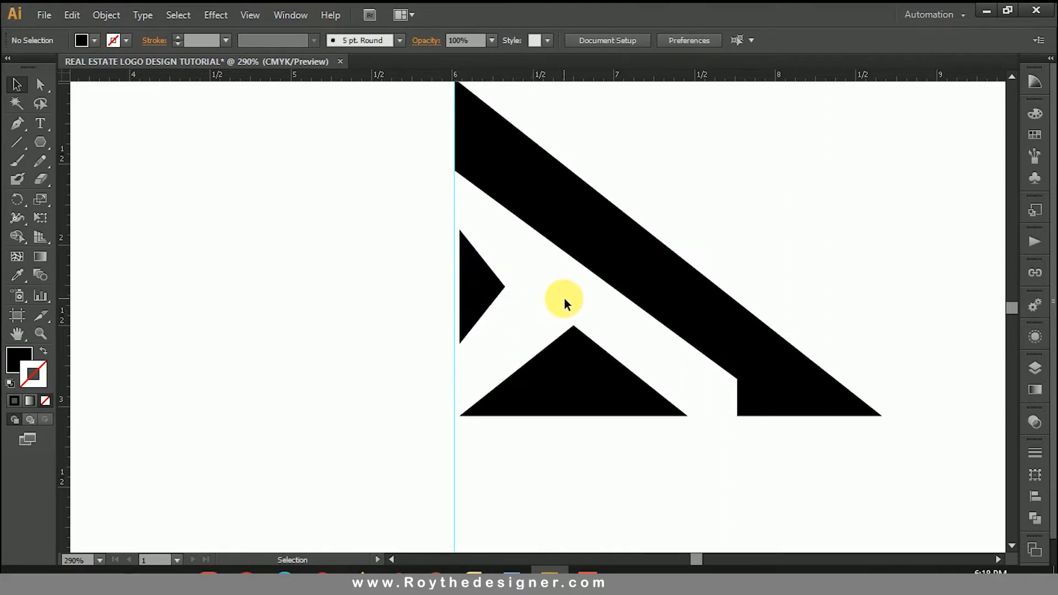
Extend the right-pointing triangle's tip anchor point outward to about X 6.41 in.
{"action": "left_click", "coordinate": [39, 83]}
{"action": "left_click_drag", "start_coordinate": [538, 271], "coordinate": [517, 287]}
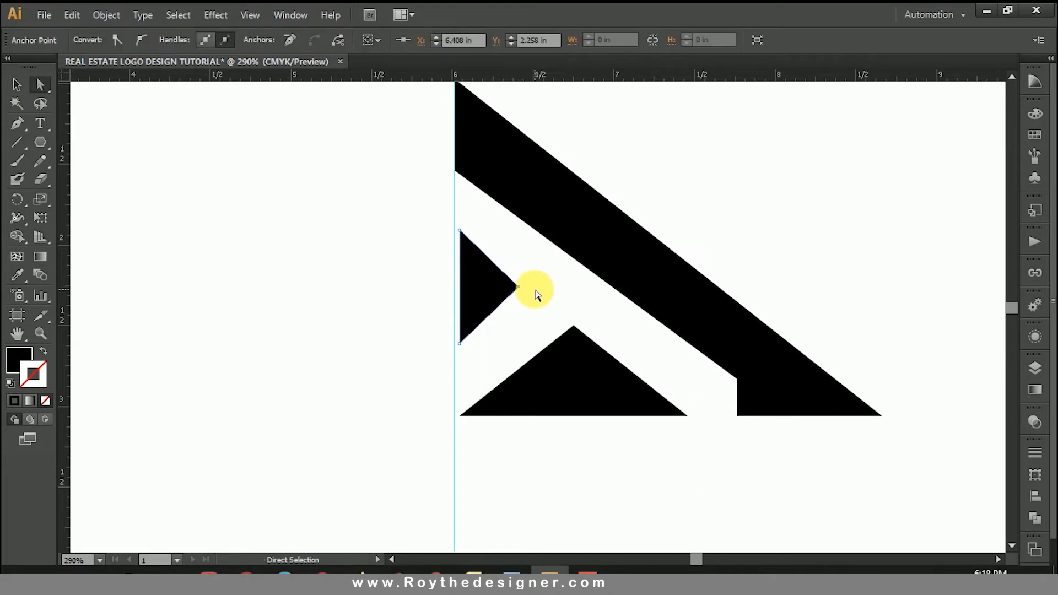
{"action": "left_click", "coordinate": [128, 137]}
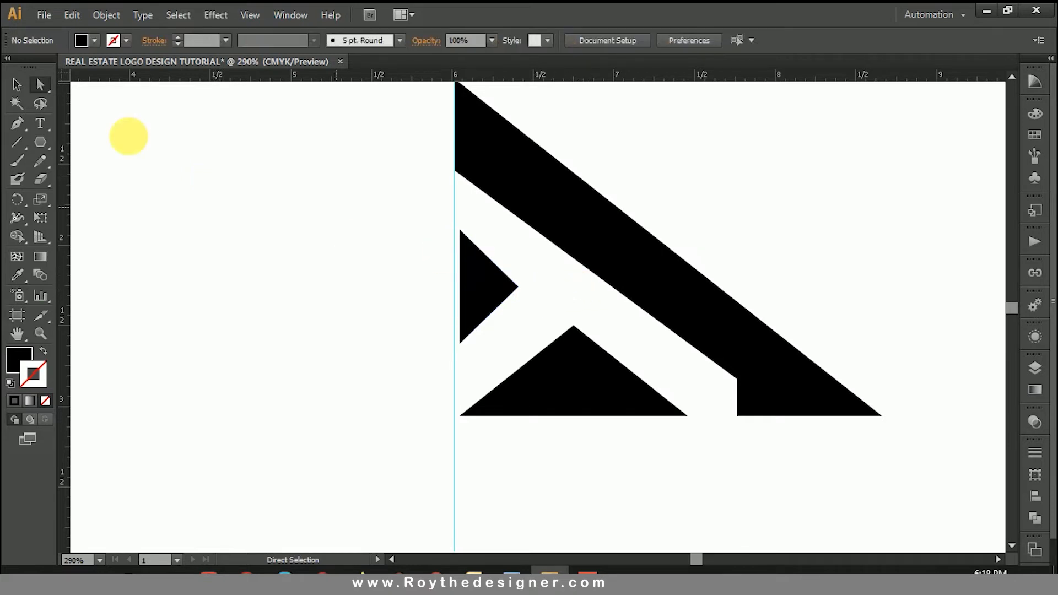
Enlarge the right-pointing triangle slightly in proportion and nudge it to even the gaps to the beam and lower triangle.
{"action": "left_click", "coordinate": [22, 90]}
{"action": "left_click", "coordinate": [474, 284]}
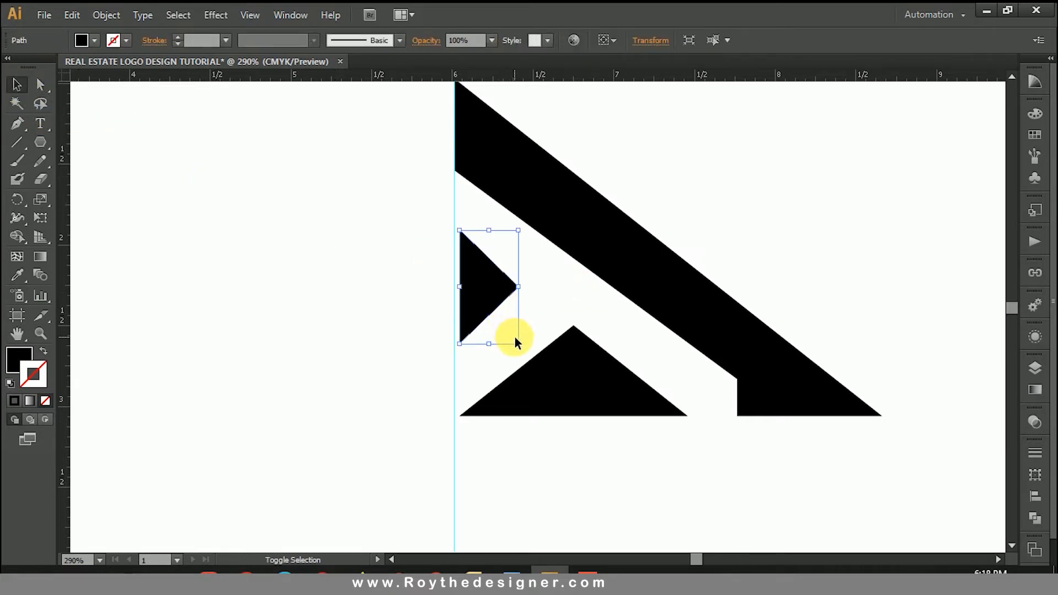
{"action": "left_click_drag", "start_coordinate": [516, 343], "coordinate": [523, 356]}
{"action": "left_click_drag", "start_coordinate": [501, 291], "coordinate": [499, 283]}
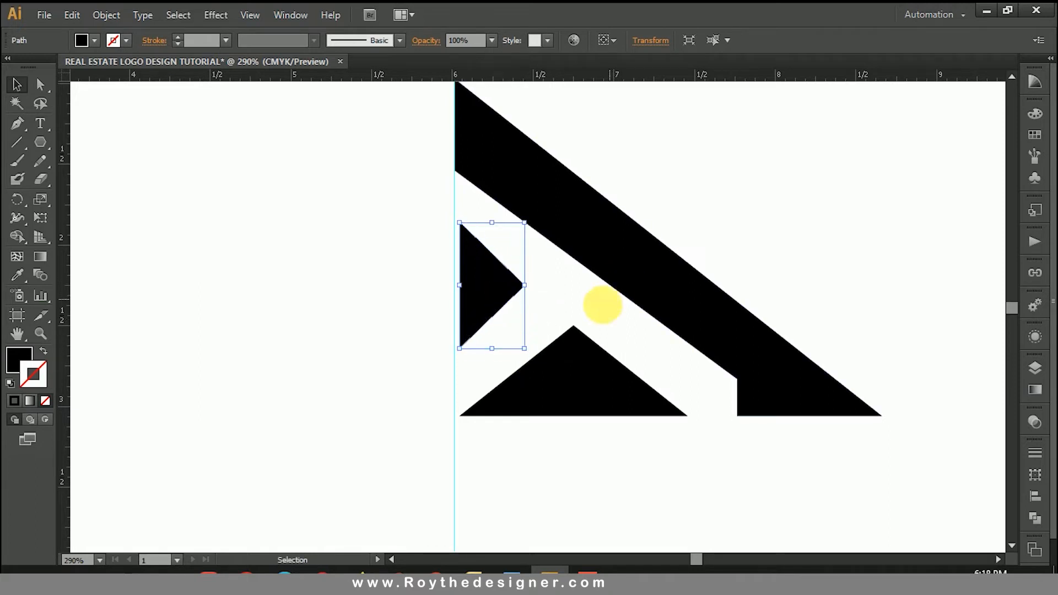
{"action": "left_click", "coordinate": [576, 315]}
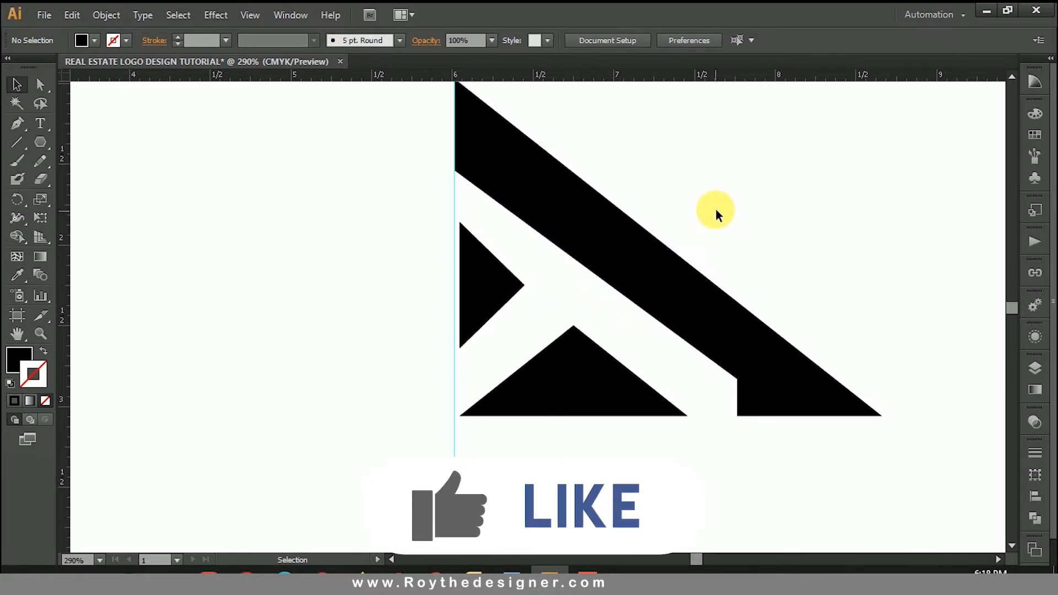
Group the right roof beam and the two triangles beneath it into one object.
{"action": "left_click", "coordinate": [549, 348], "text": "ctrl+alt"}
{"action": "left_click", "coordinate": [559, 319]}
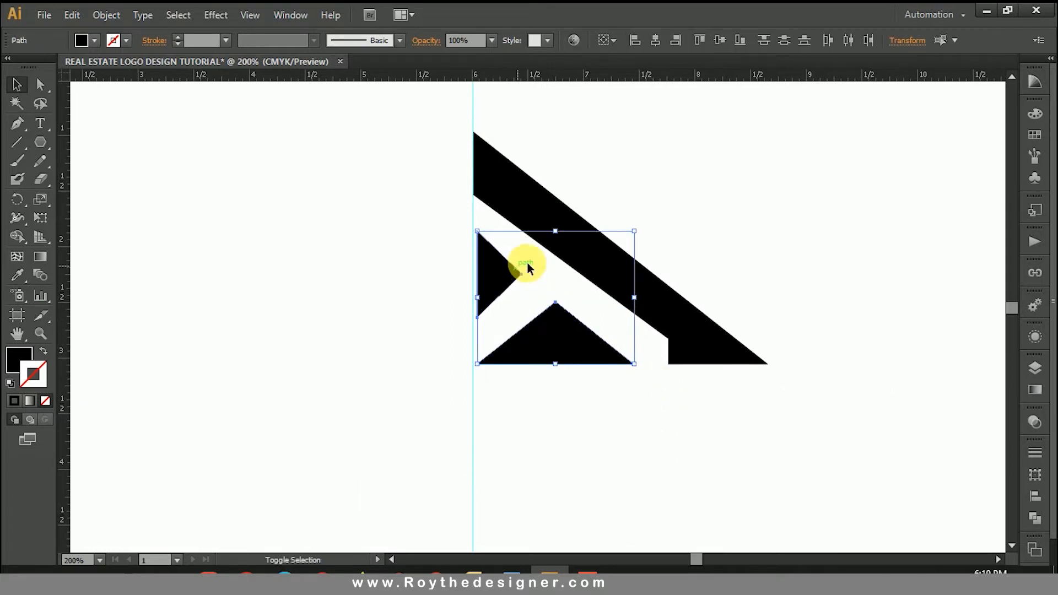
{"action": "left_click", "coordinate": [564, 247], "text": "shift"}
{"action": "right_click", "coordinate": [564, 245]}
{"action": "left_click", "coordinate": [600, 312]}
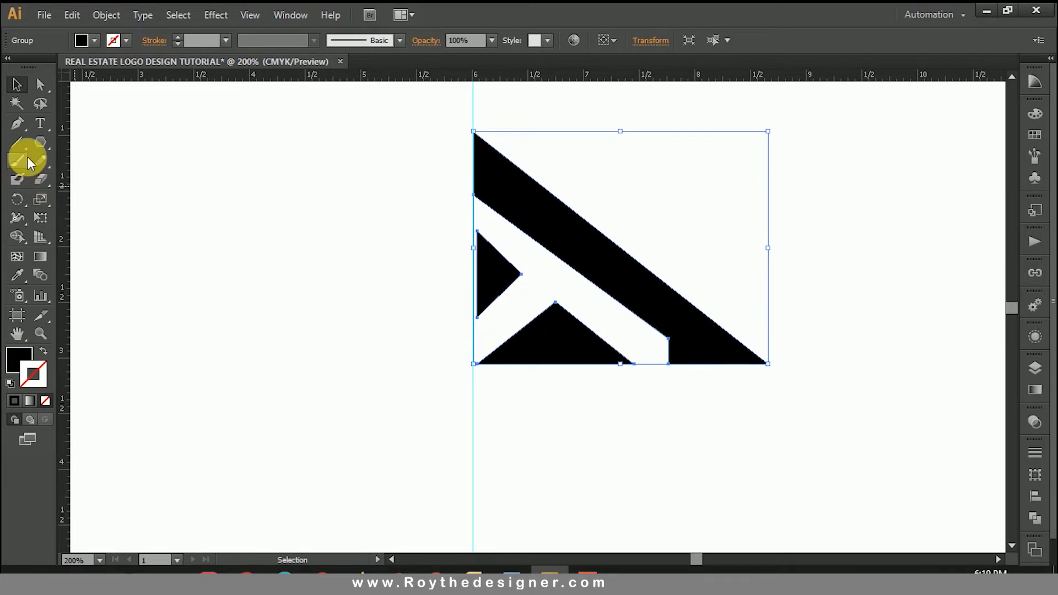
Create a mirrored copy of the grouped half roof with Reflect, using the vertical axis.
{"action": "left_click", "coordinate": [23, 201]}
{"action": "left_click_drag", "start_coordinate": [25, 199], "coordinate": [64, 215]}
{"action": "double_click", "coordinate": [22, 201]}
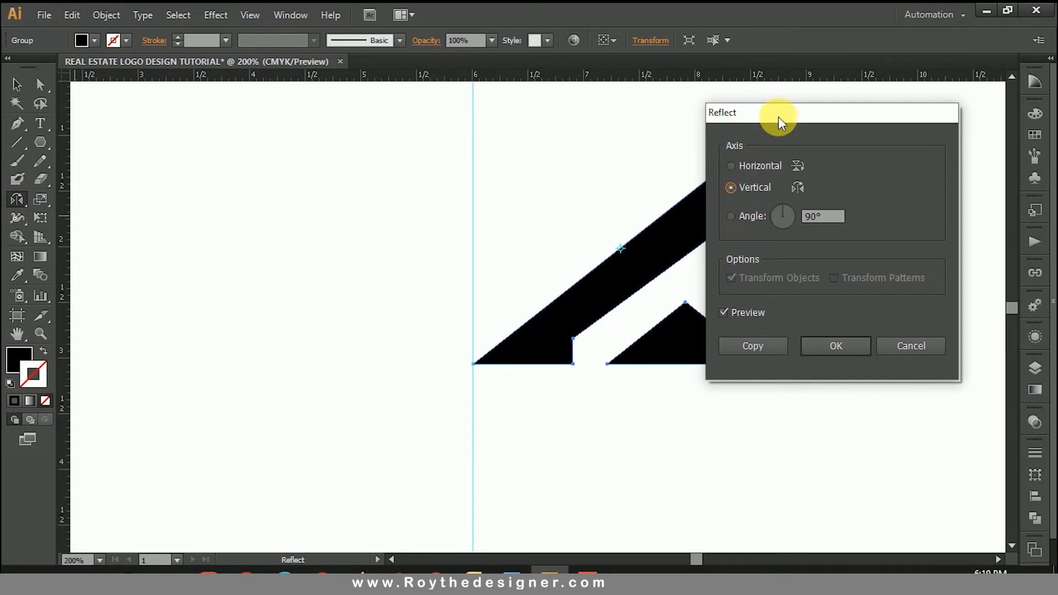
{"action": "left_click_drag", "start_coordinate": [778, 117], "coordinate": [277, 138]}
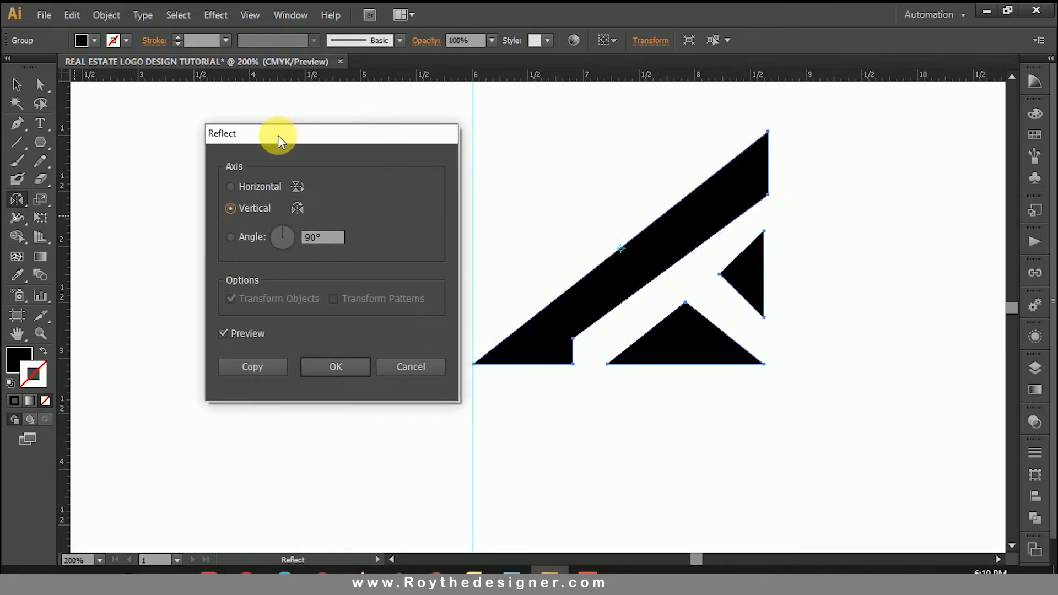
{"action": "left_click", "coordinate": [241, 334]}
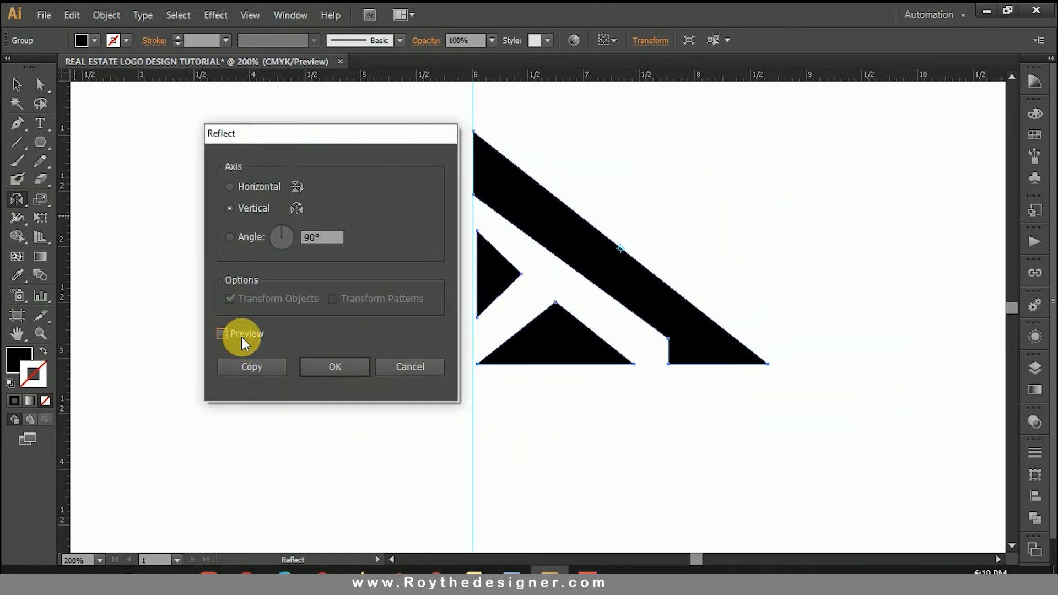
{"action": "left_click", "coordinate": [241, 333]}
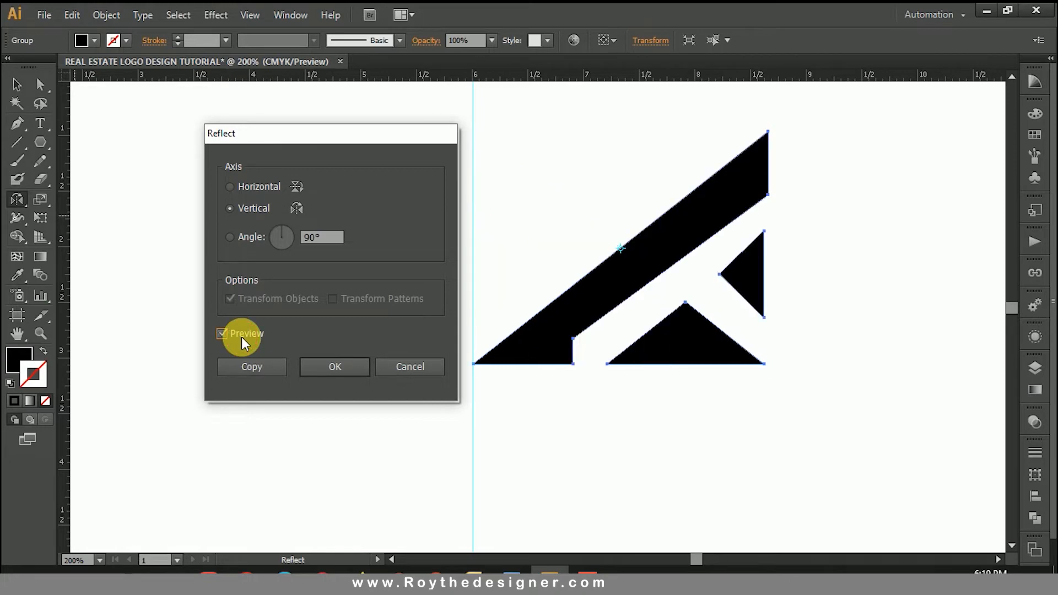
{"action": "left_click", "coordinate": [246, 366]}
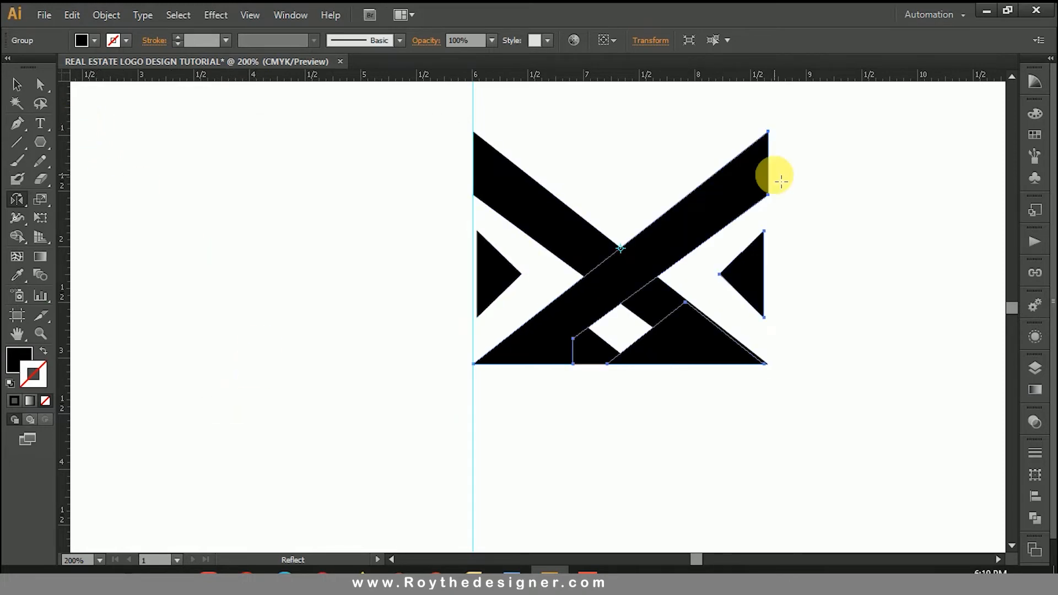
Move the mirrored half horizontally until its peak meets the original at the central guide, and hide the guides.
{"action": "left_click", "coordinate": [18, 82]}
{"action": "left_click", "coordinate": [565, 216]}
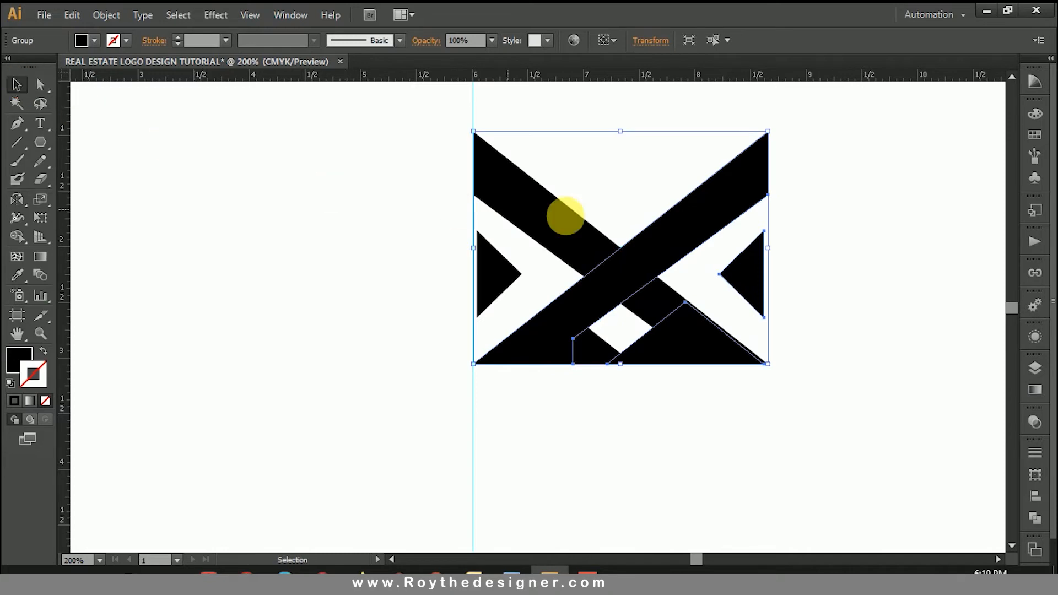
{"action": "left_click_drag", "start_coordinate": [623, 216], "coordinate": [417, 217]}
{"action": "left_click", "coordinate": [611, 179]}
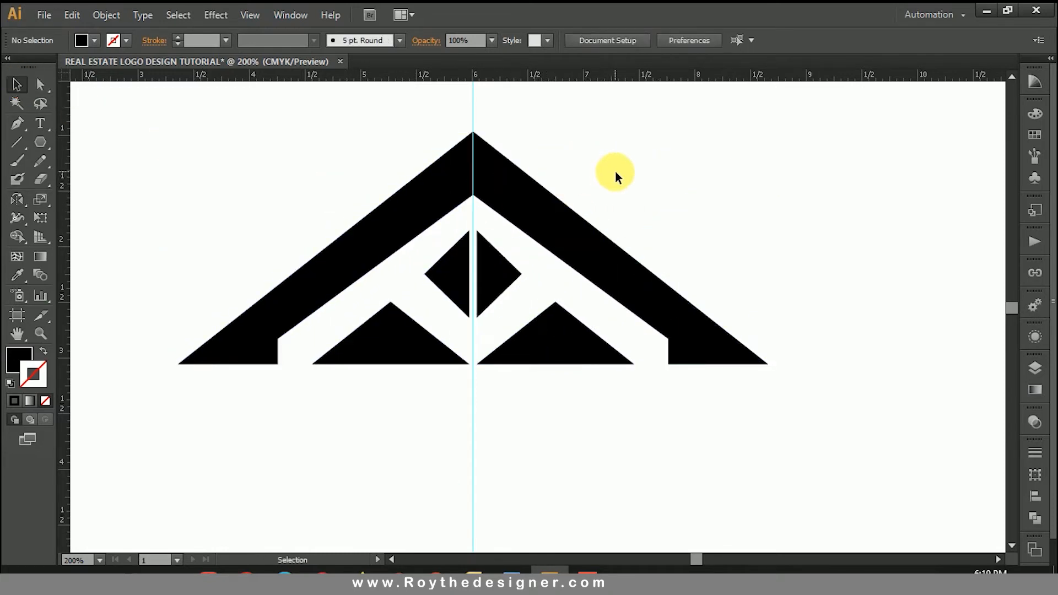
{"action": "right_click", "coordinate": [616, 172]}
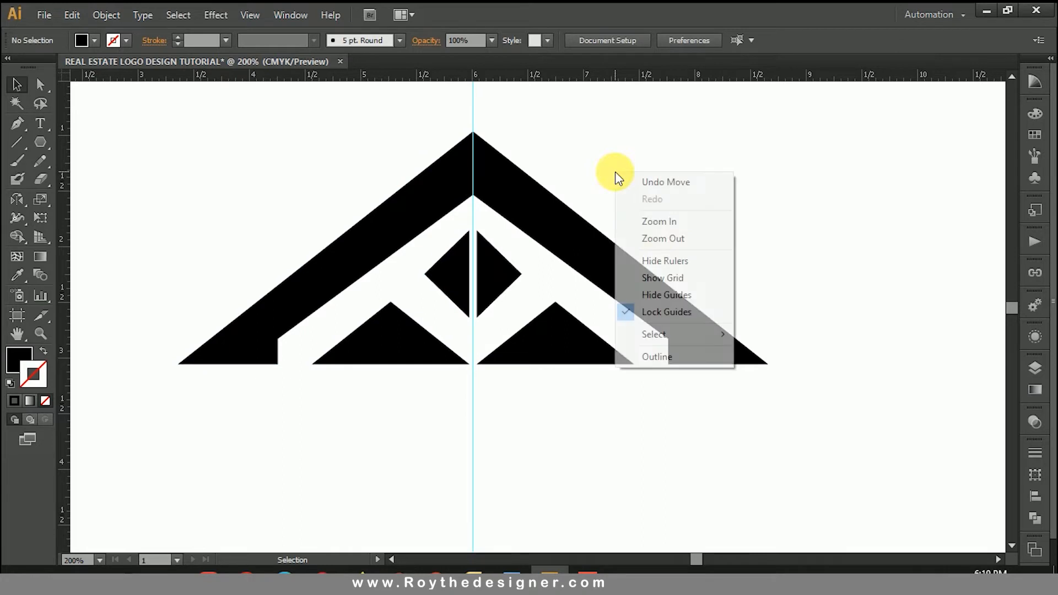
{"action": "left_click", "coordinate": [670, 296]}
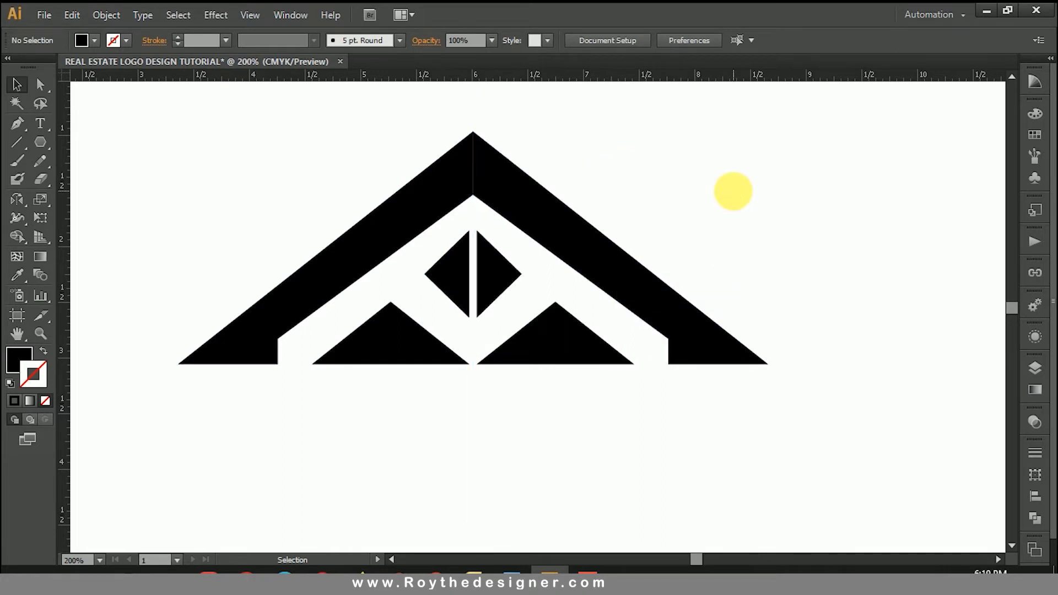
Ungroup both halves of the roof design into separate shapes.
{"action": "left_click_drag", "start_coordinate": [432, 200], "coordinate": [433, 200]}
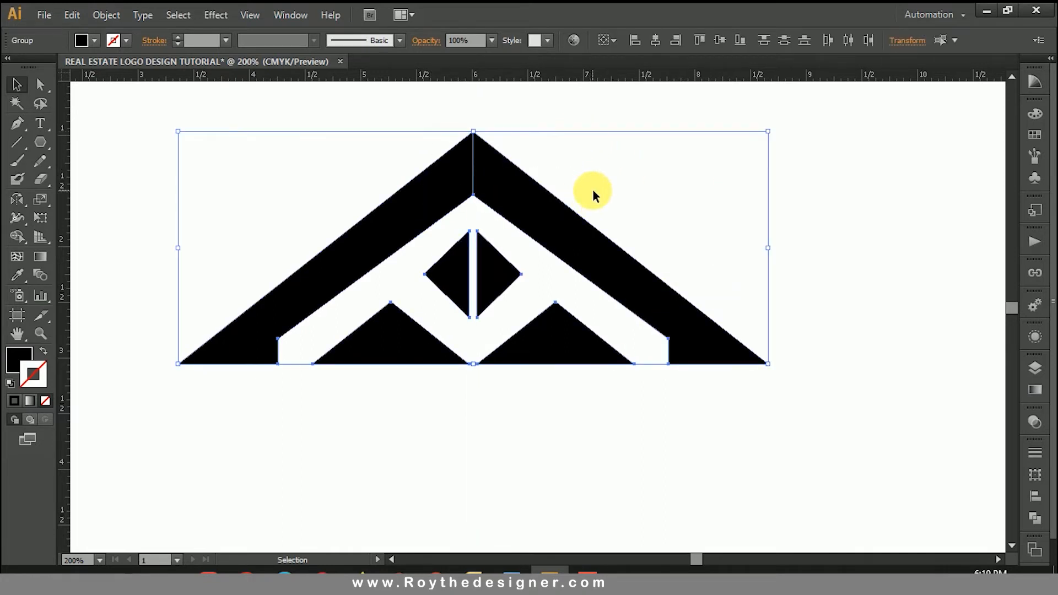
{"action": "right_click", "coordinate": [593, 190]}
{"action": "left_click", "coordinate": [636, 281]}
{"action": "left_click", "coordinate": [606, 149]}
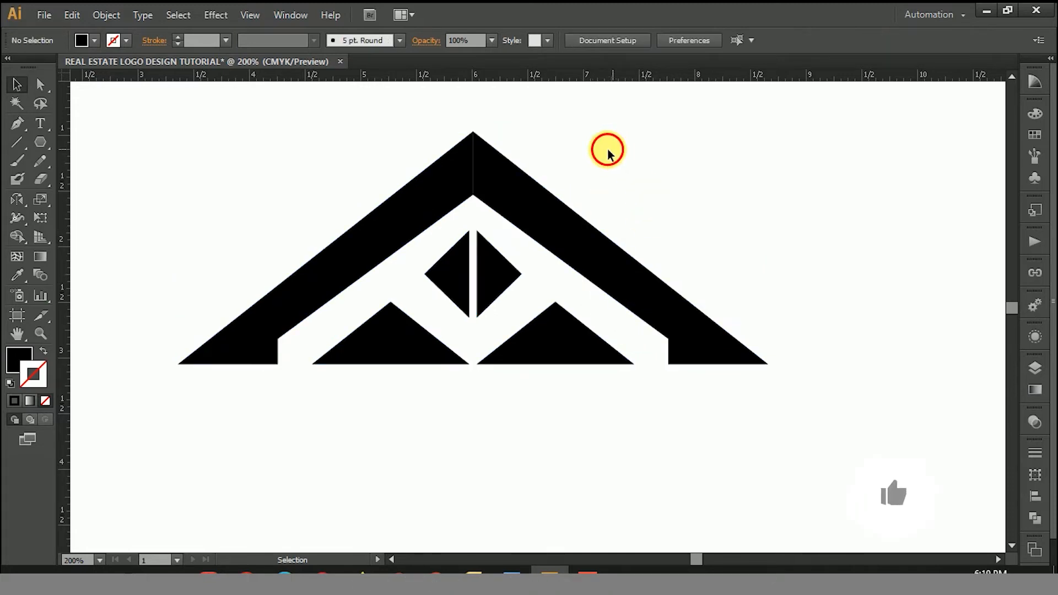
Try to merge the two roof beams across their central seam with the Shape Builder tool.
{"action": "left_click", "coordinate": [430, 182]}
{"action": "left_click", "coordinate": [17, 236]}
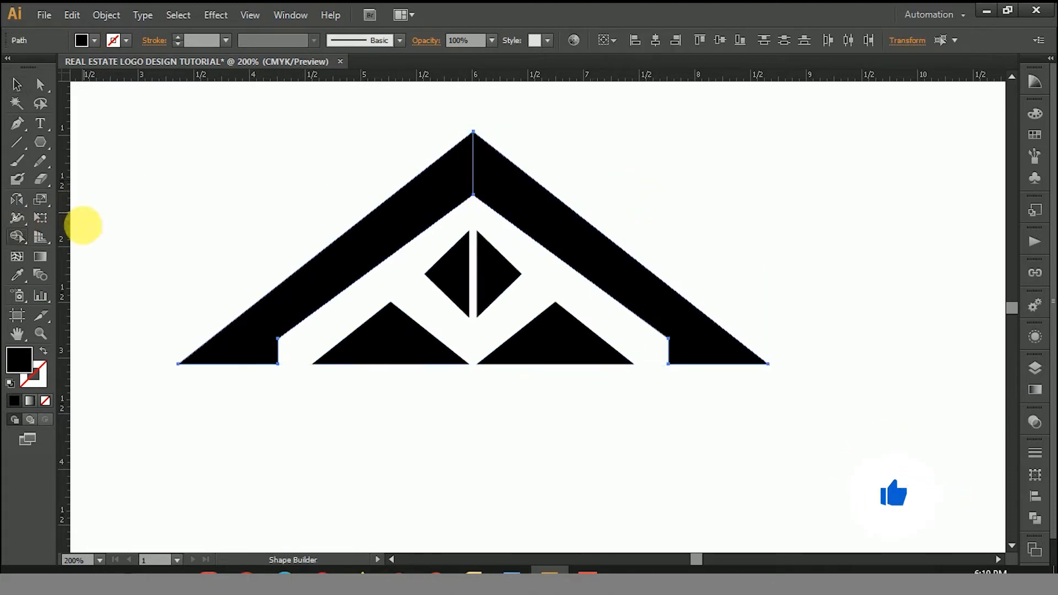
{"action": "left_click_drag", "start_coordinate": [472, 175], "coordinate": [481, 172]}
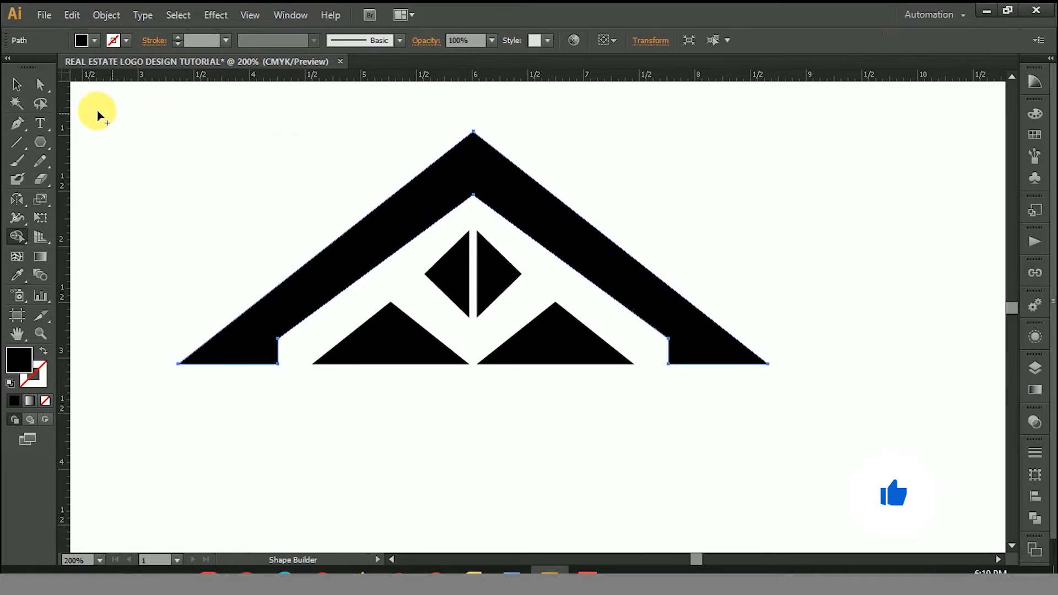
{"action": "left_click", "coordinate": [15, 83]}
{"action": "left_click", "coordinate": [184, 111]}
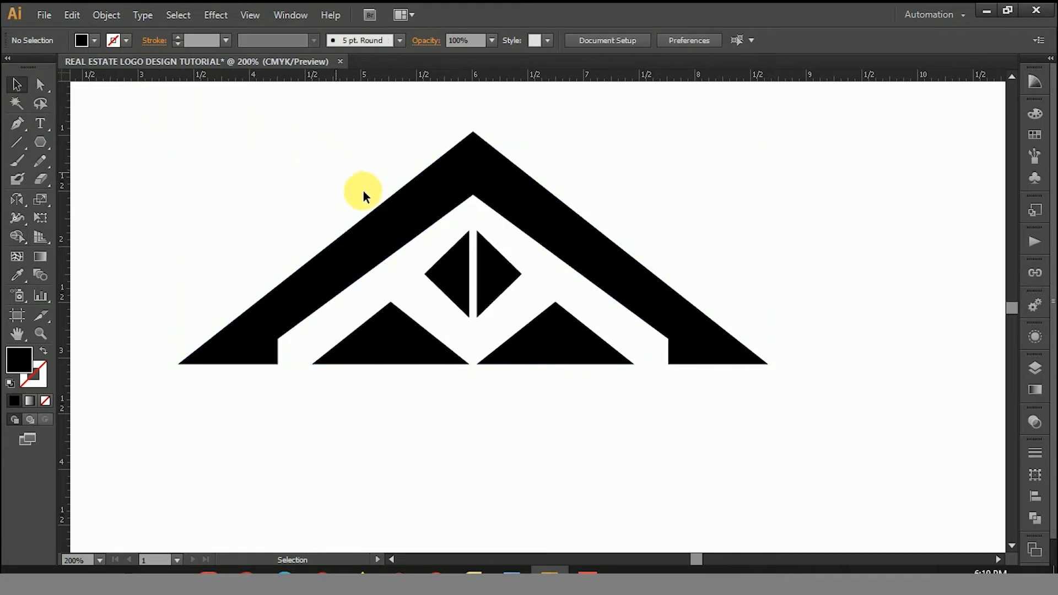
{"action": "left_click", "coordinate": [609, 243]}
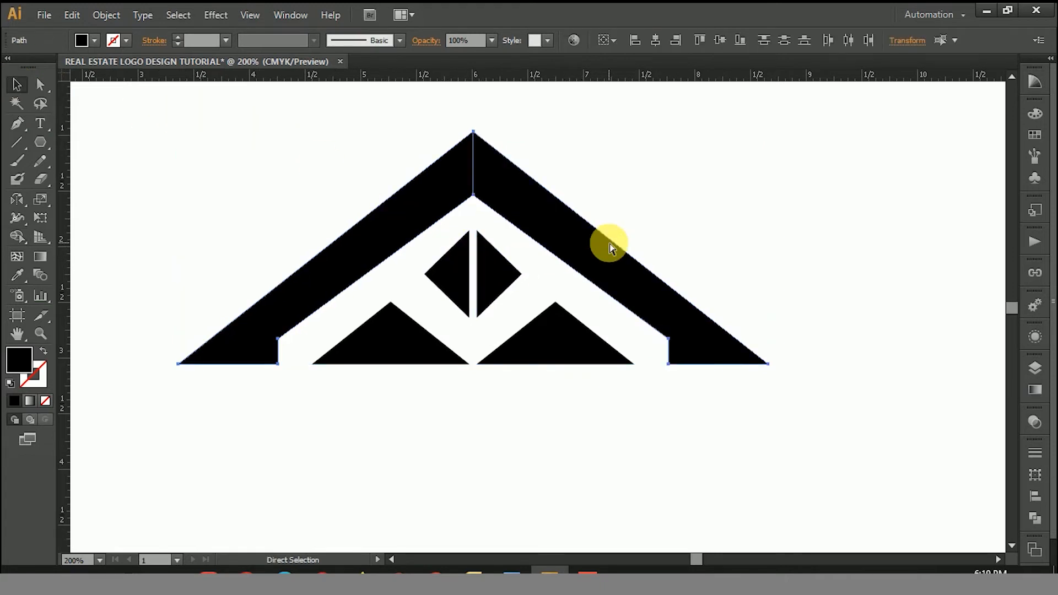
{"action": "left_click_drag", "start_coordinate": [628, 190], "coordinate": [501, 347]}
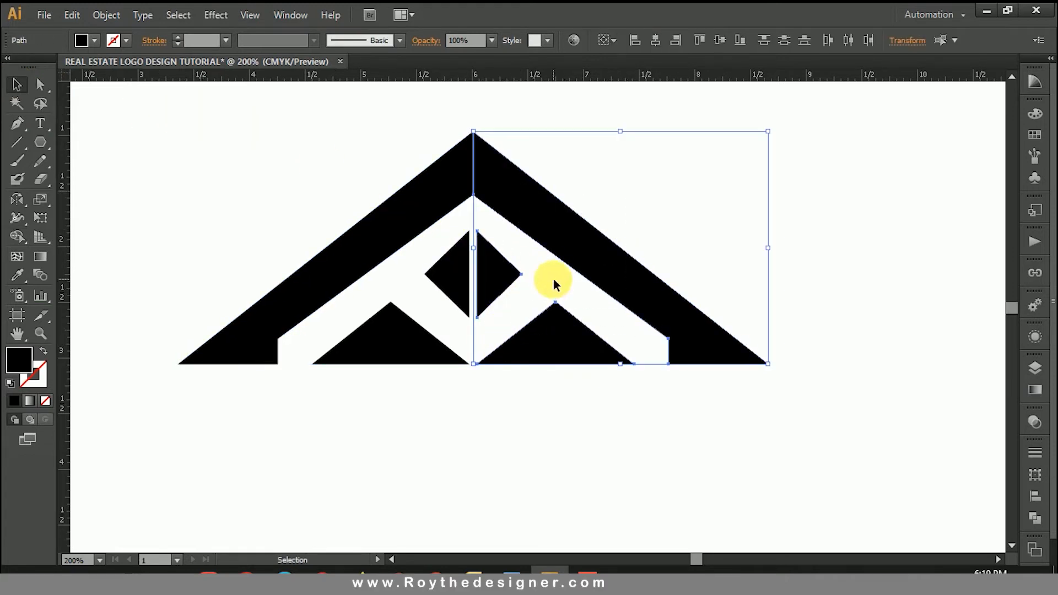
{"action": "left_click", "coordinate": [591, 179]}
Draw a closed four-point slanted band with the Pen tool outside the left roof slope, level with the roof's base and peak.
{"action": "left_click", "coordinate": [523, 302], "text": "ctrl+alt"}
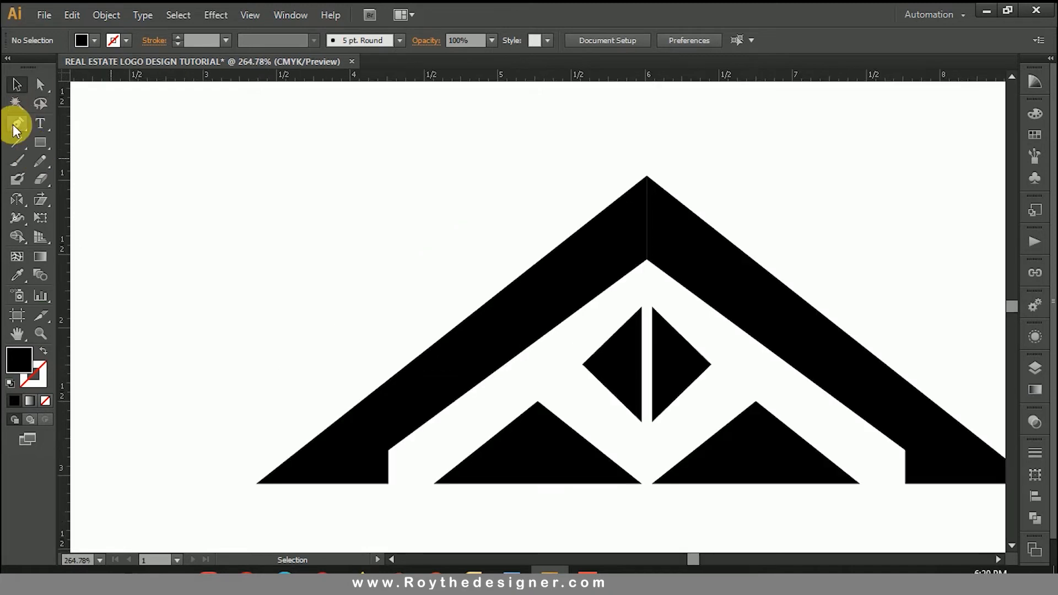
{"action": "left_click", "coordinate": [17, 123]}
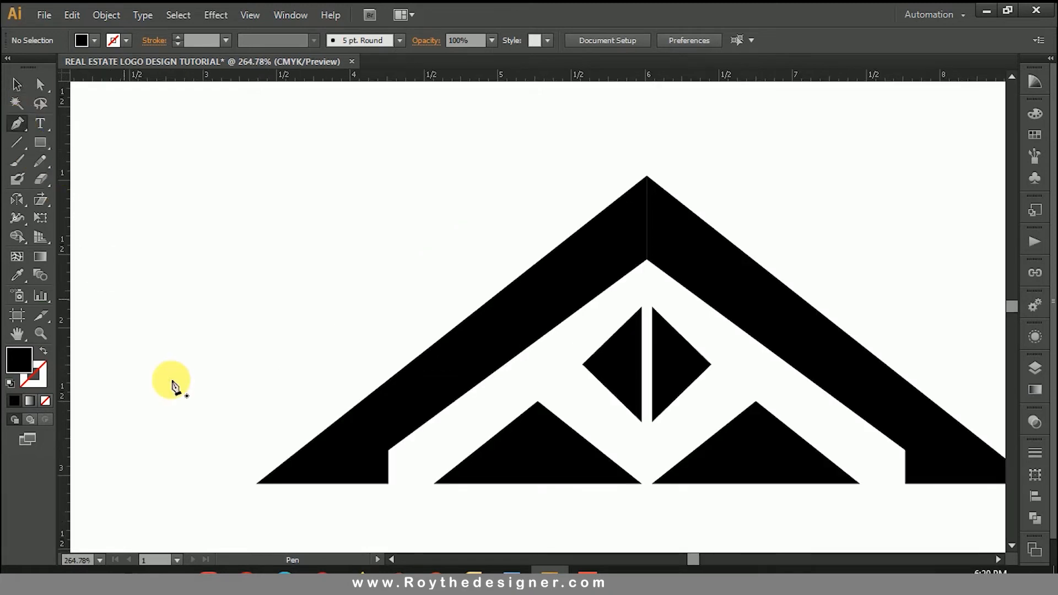
{"action": "left_click", "coordinate": [223, 484]}
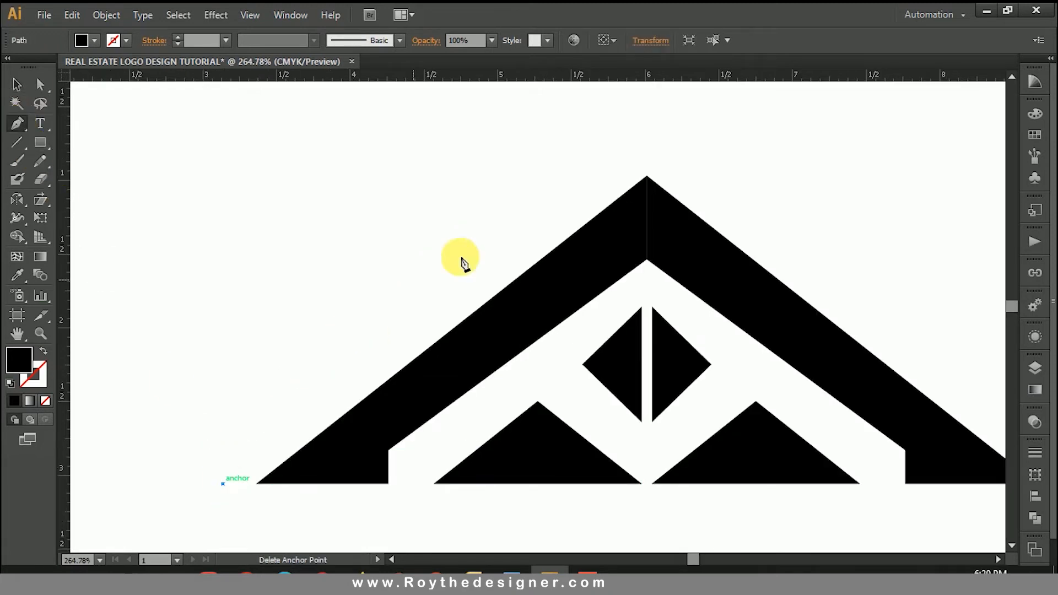
{"action": "left_click", "coordinate": [605, 178], "text": "shift"}
{"action": "key", "text": "ctrl+z"}
{"action": "left_click", "coordinate": [605, 177]}
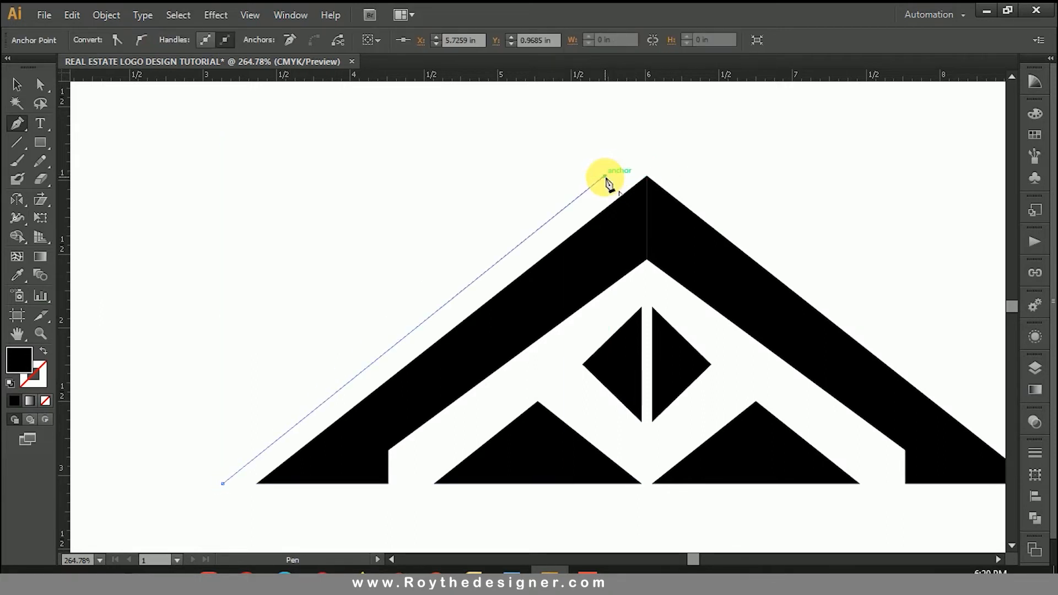
{"action": "left_click", "coordinate": [544, 177]}
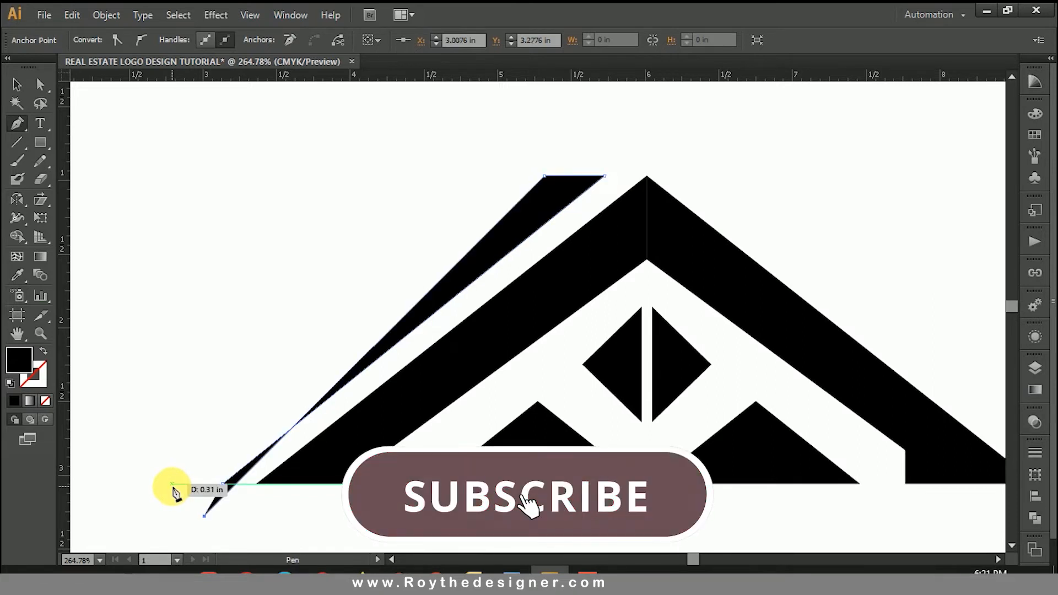
{"action": "left_click", "coordinate": [172, 484]}
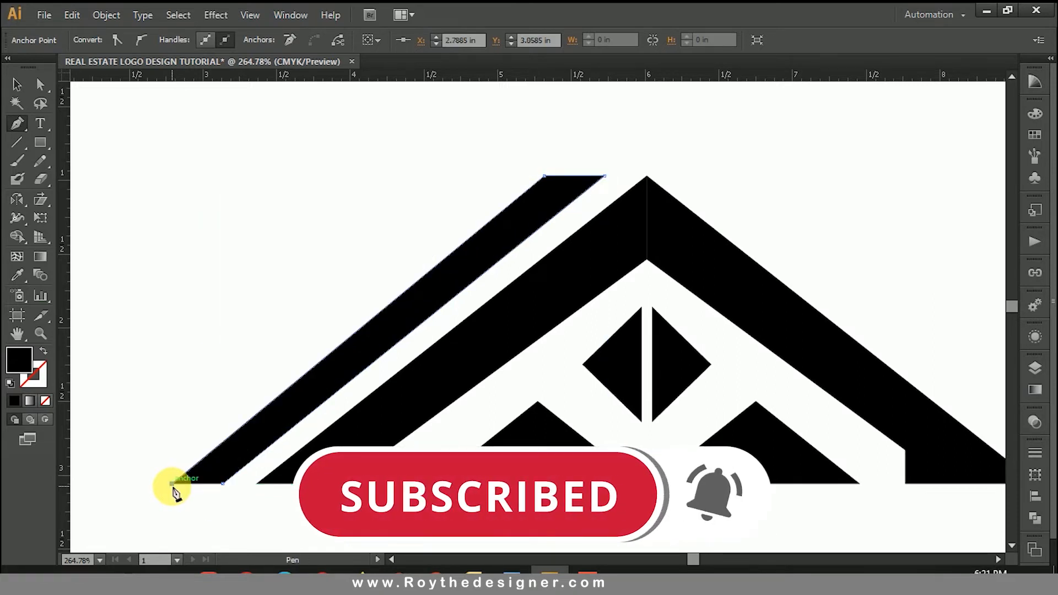
{"action": "left_click", "coordinate": [222, 484]}
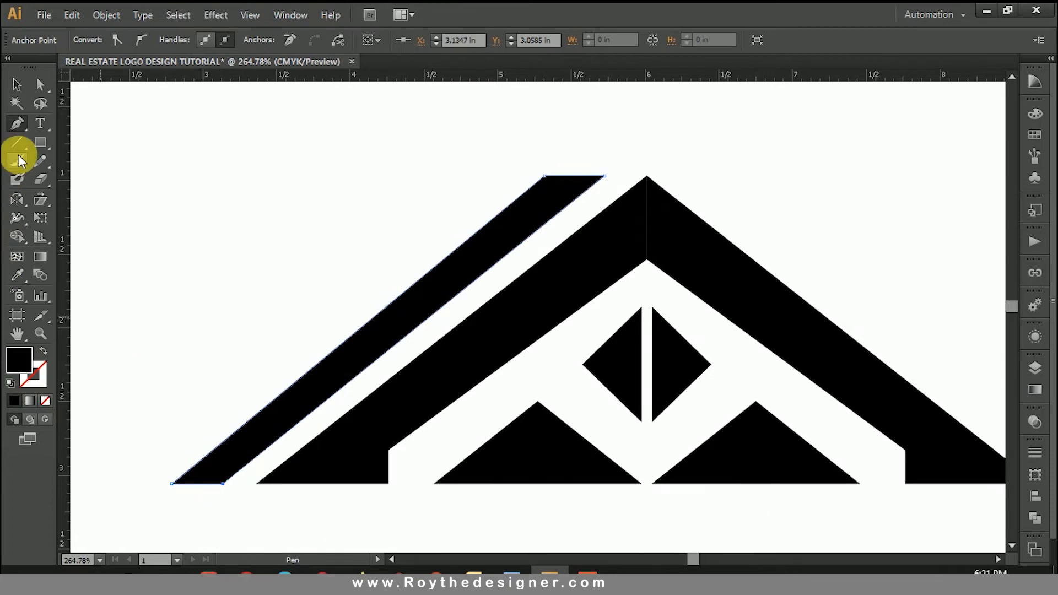
{"action": "left_click", "coordinate": [17, 86]}
{"action": "left_click", "coordinate": [327, 210]}
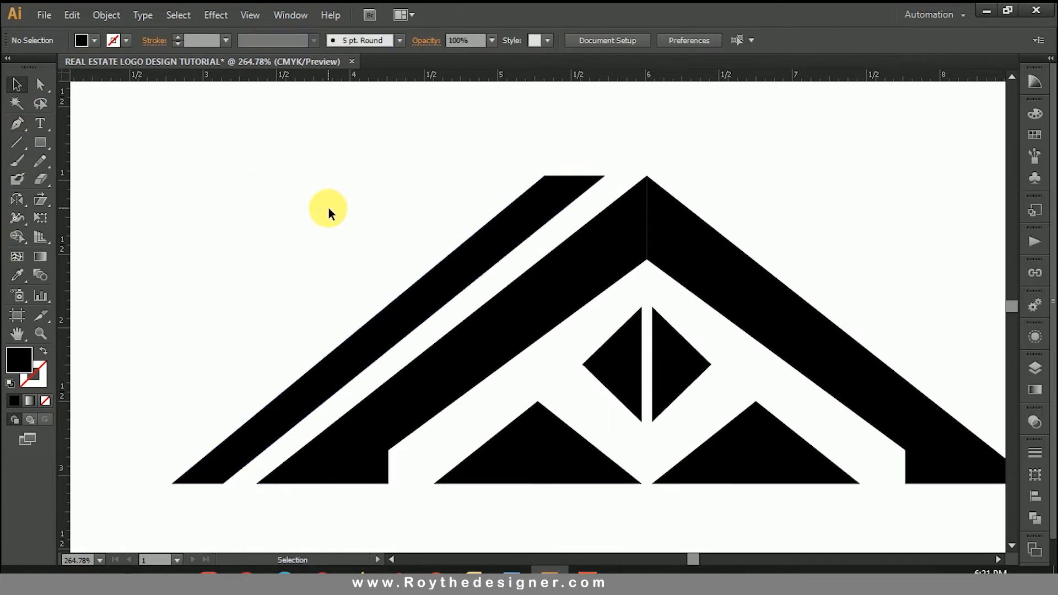
Widen the slanted band by shifting only its inner edge horizontally toward the roof, narrowing the gap.
{"action": "left_click", "coordinate": [389, 331]}
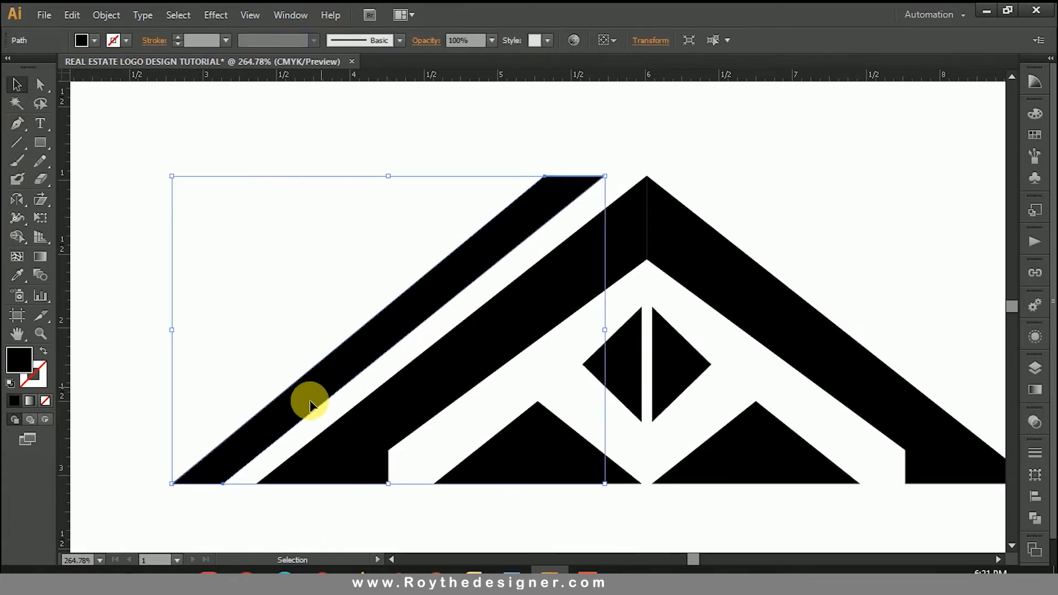
{"action": "left_click", "coordinate": [240, 348]}
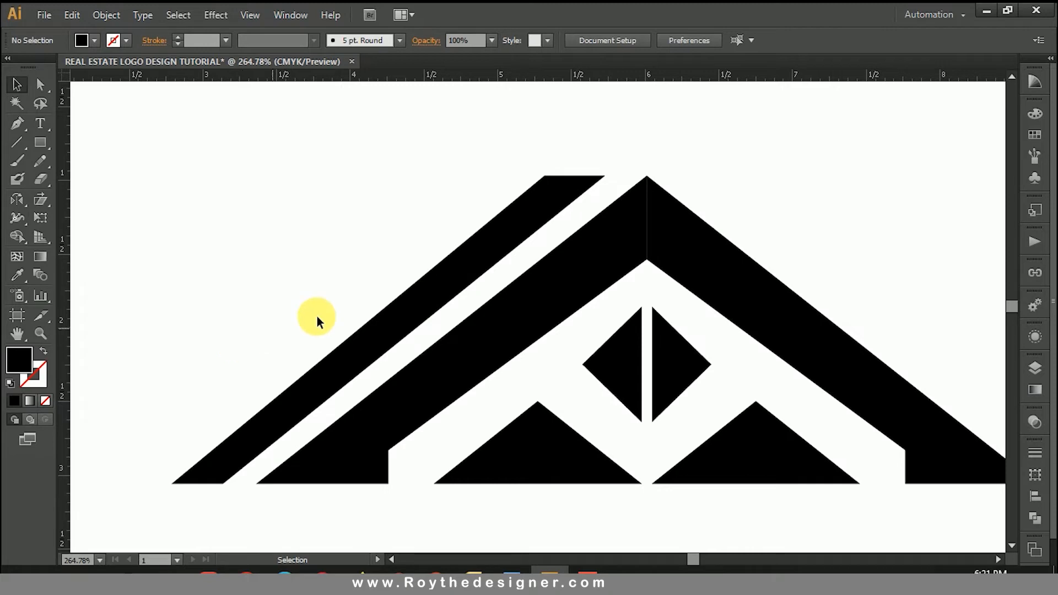
{"action": "left_click", "coordinate": [37, 84]}
{"action": "left_click_drag", "start_coordinate": [408, 338], "coordinate": [424, 341]}
{"action": "left_click", "coordinate": [810, 190]}
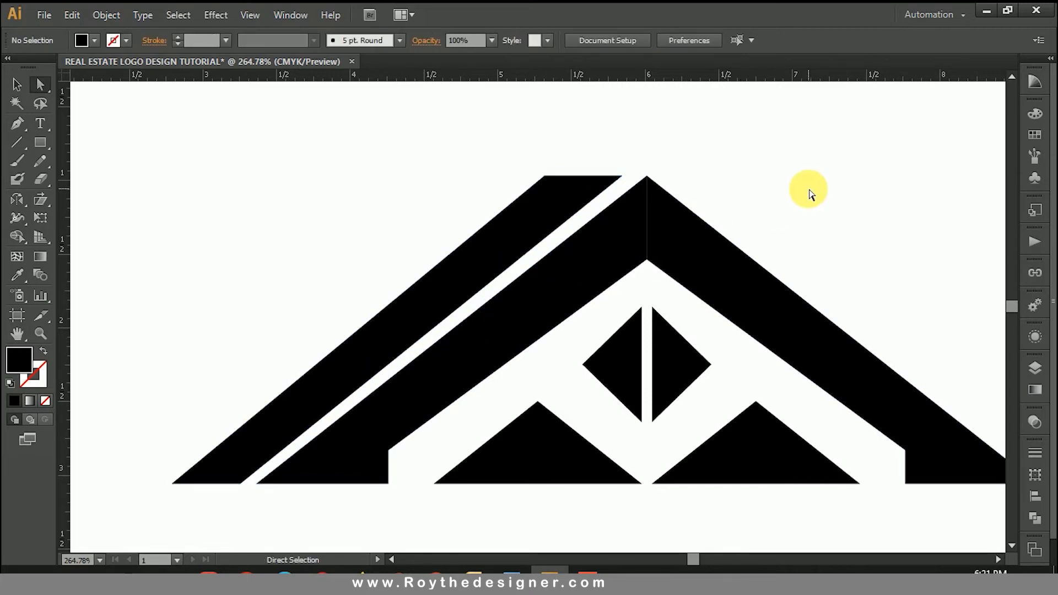
Draw a narrow upright rectangle overlapping the right roof slope as a chimney.
{"action": "left_click", "coordinate": [17, 84]}
{"action": "left_click", "coordinate": [619, 273], "text": "ctrl+alt"}
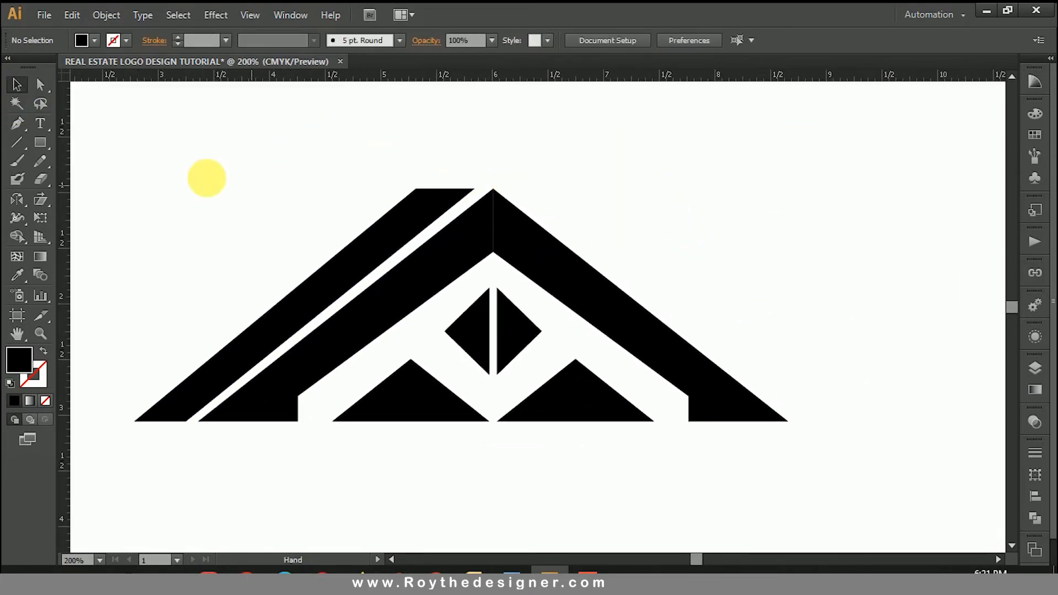
{"action": "left_click", "coordinate": [39, 142]}
{"action": "left_click_drag", "start_coordinate": [650, 249], "coordinate": [656, 327]}
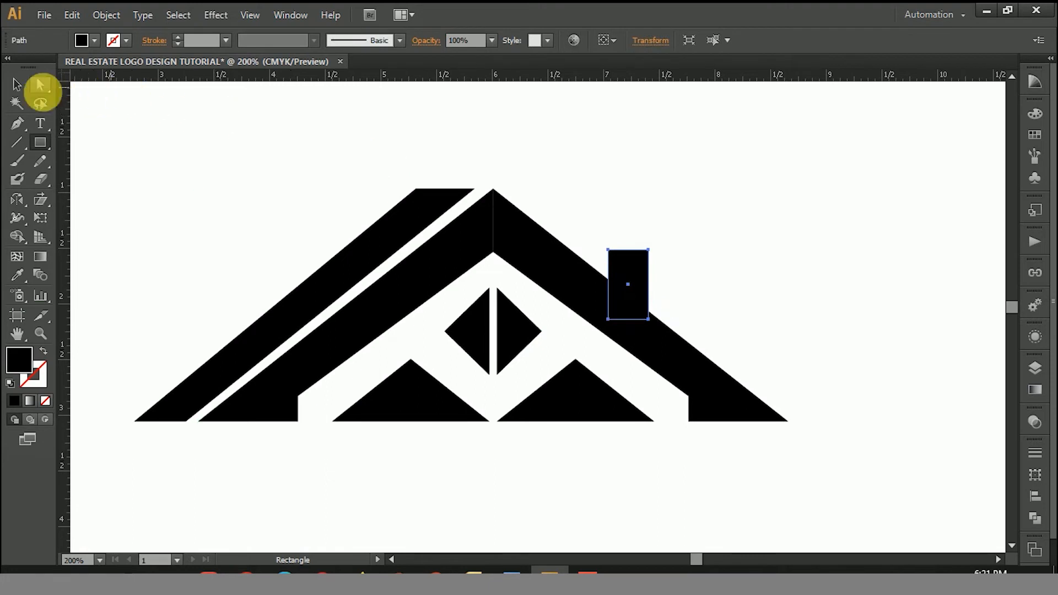
{"action": "left_click", "coordinate": [16, 84]}
{"action": "left_click", "coordinate": [556, 156]}
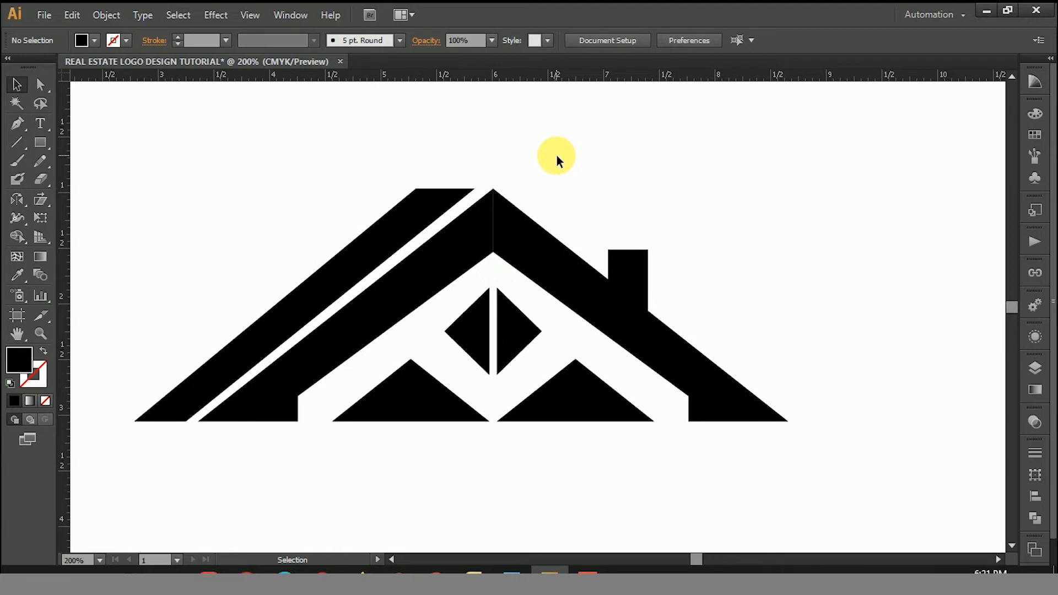
Nudge the slanted outer band eight increments to the left to widen its gap from the roof.
{"action": "key", "text": "space"}
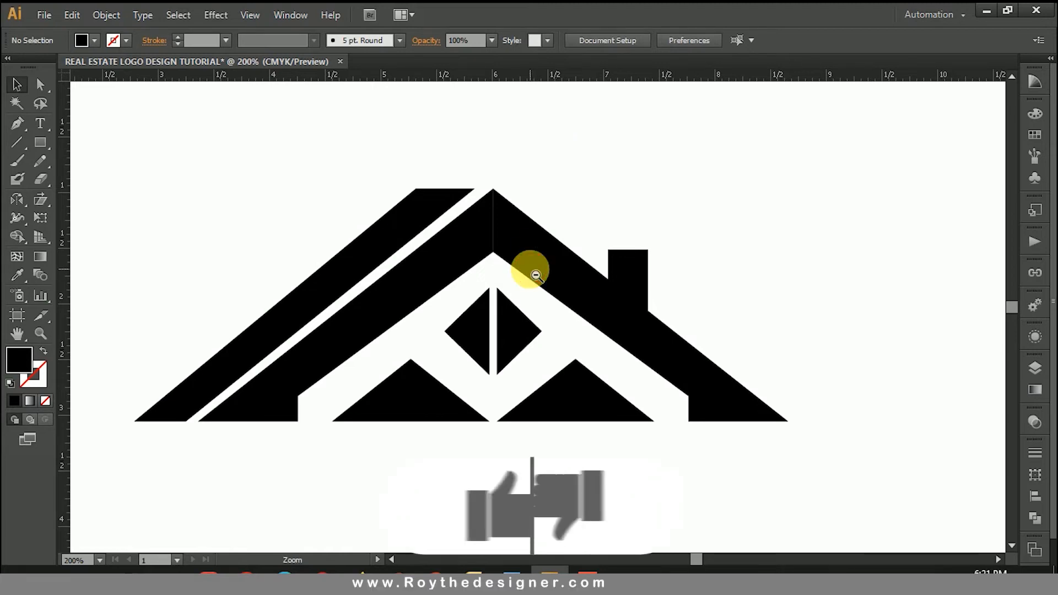
{"action": "left_click", "coordinate": [531, 268], "text": "ctrl+alt"}
{"action": "left_click", "coordinate": [437, 279]}
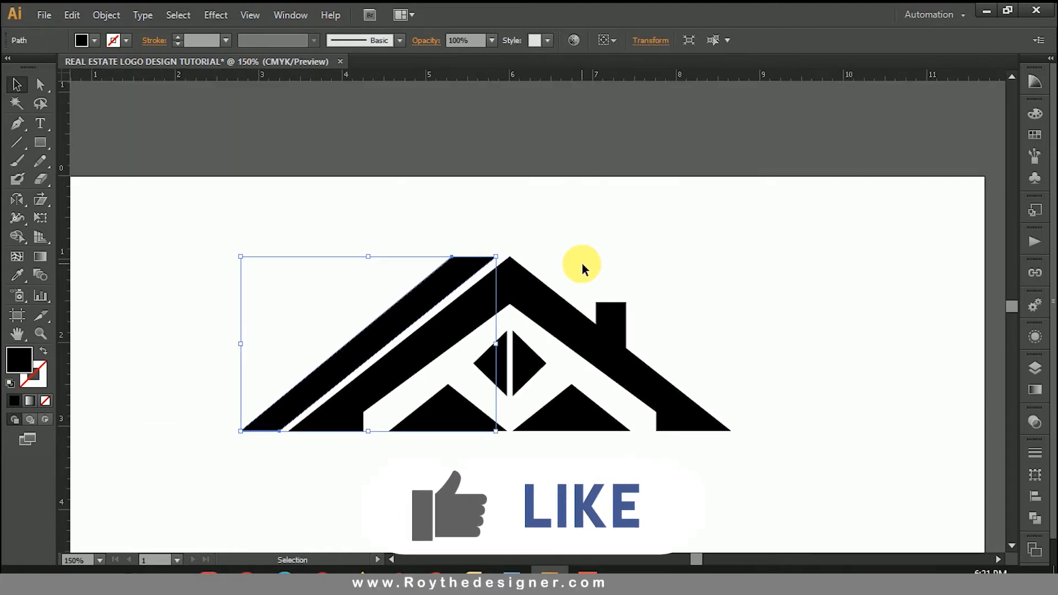
{"action": "key", "text": "Left"}
{"action": "key", "text": "Left"}
{"action": "key", "text": "Left"}
{"action": "key", "text": "Left"}
{"action": "key", "text": "Left"}
{"action": "key", "text": "Left"}
{"action": "key", "text": "Left"}
{"action": "key", "text": "Left"}
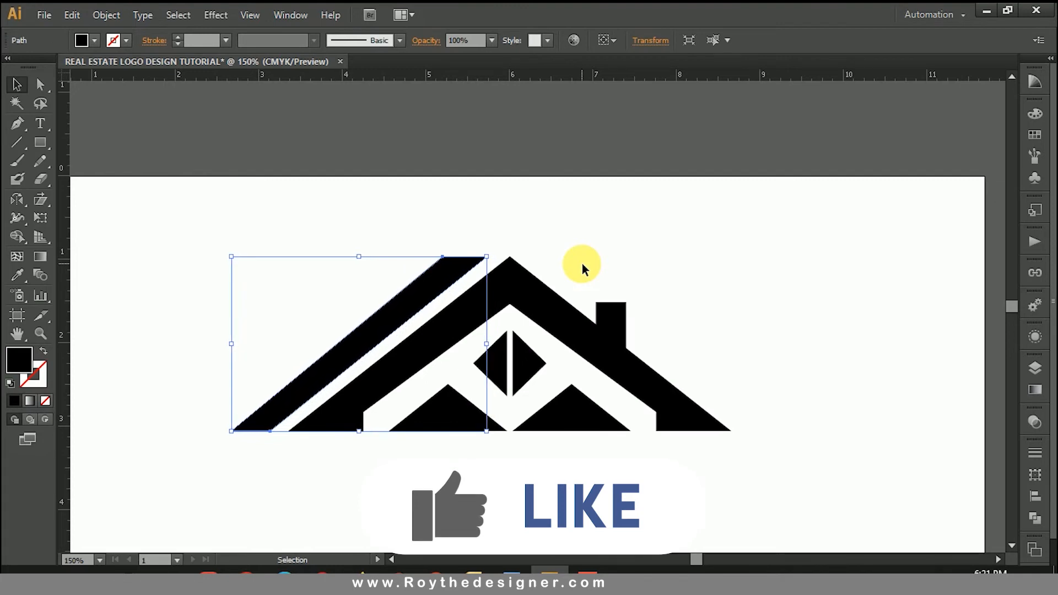
Merge the chimney rectangle with the right roof slope into one shape using the Shape Builder tool.
{"action": "left_click_drag", "start_coordinate": [668, 268], "coordinate": [605, 362]}
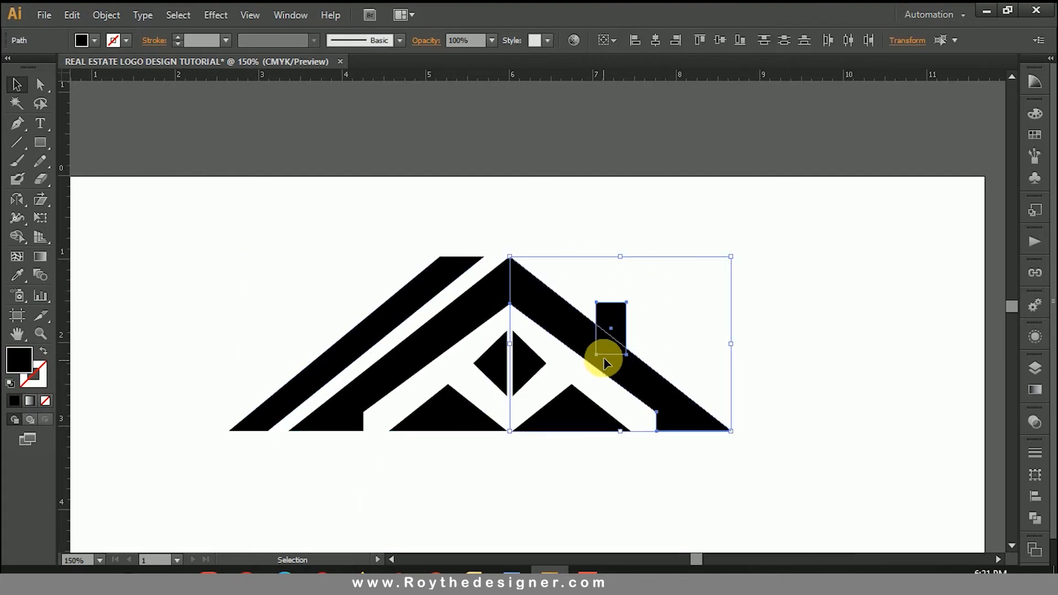
{"action": "left_click", "coordinate": [17, 236]}
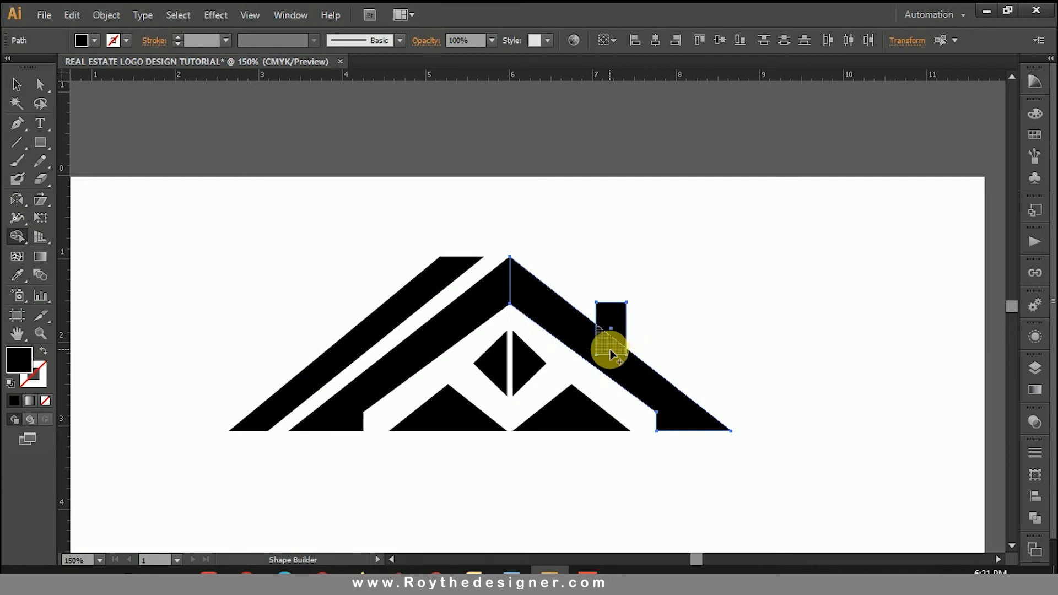
{"action": "left_click_drag", "start_coordinate": [620, 329], "coordinate": [591, 333]}
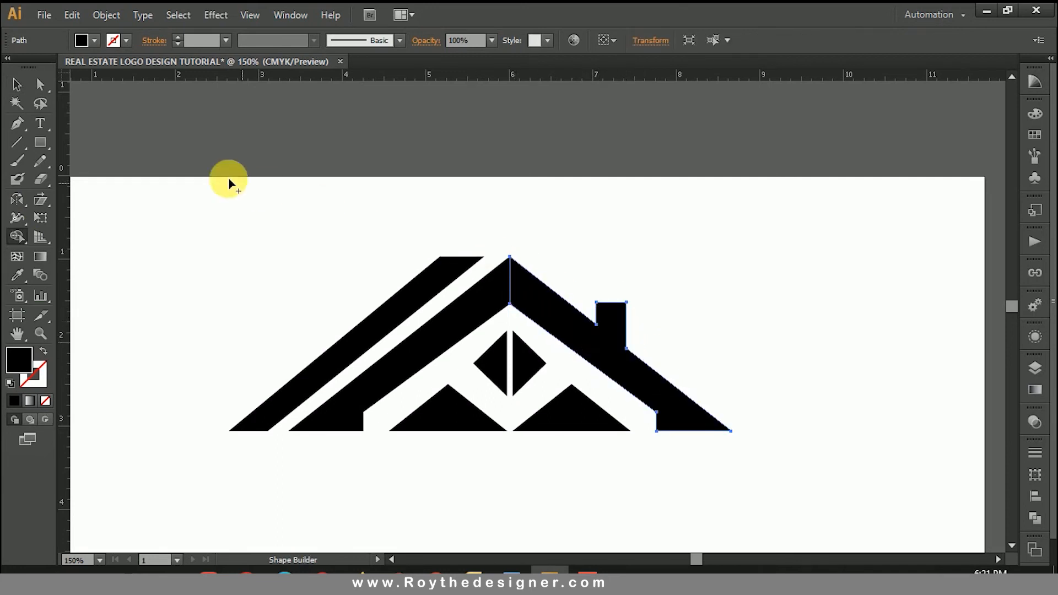
{"action": "left_click", "coordinate": [19, 85]}
{"action": "left_click", "coordinate": [660, 321]}
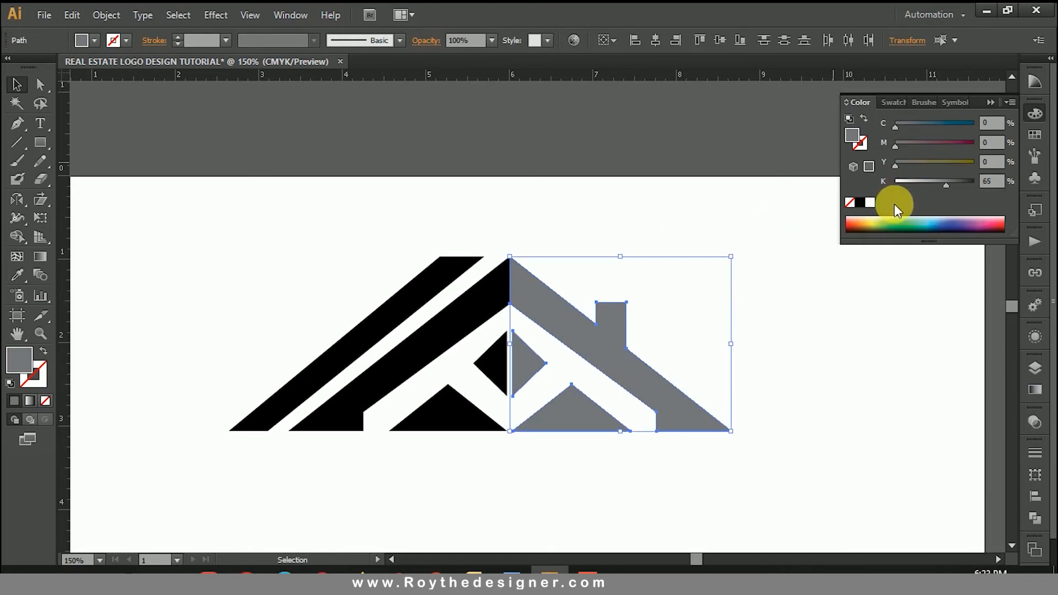
Set the fill of the right roof slope, right window triangle and right base triangle to black.
{"action": "left_click", "coordinate": [862, 203]}
{"action": "left_click", "coordinate": [758, 255]}
{"action": "left_click", "coordinate": [556, 315]}
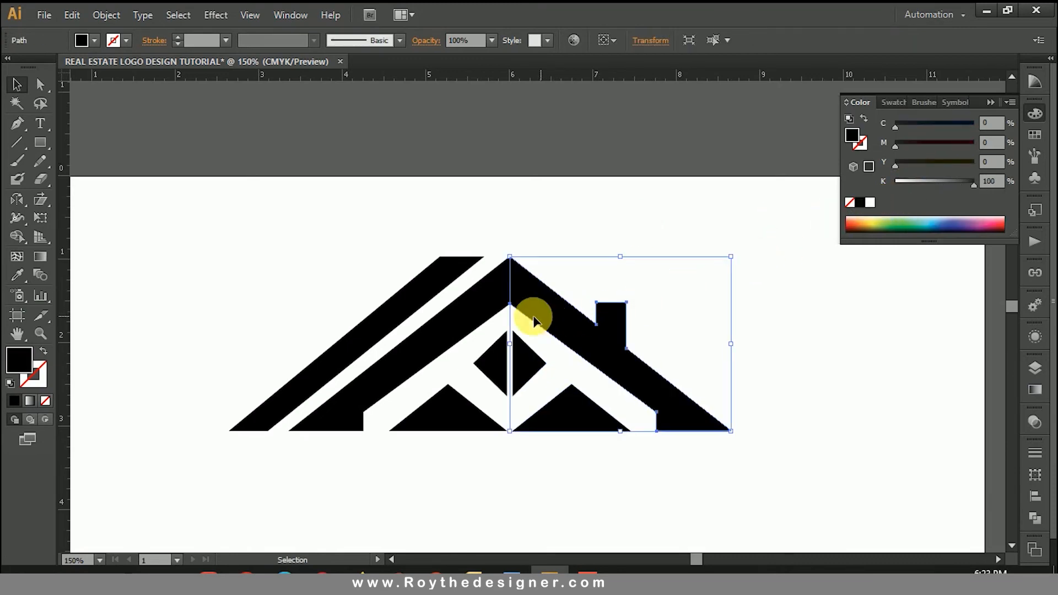
{"action": "left_click", "coordinate": [491, 307], "text": "shift"}
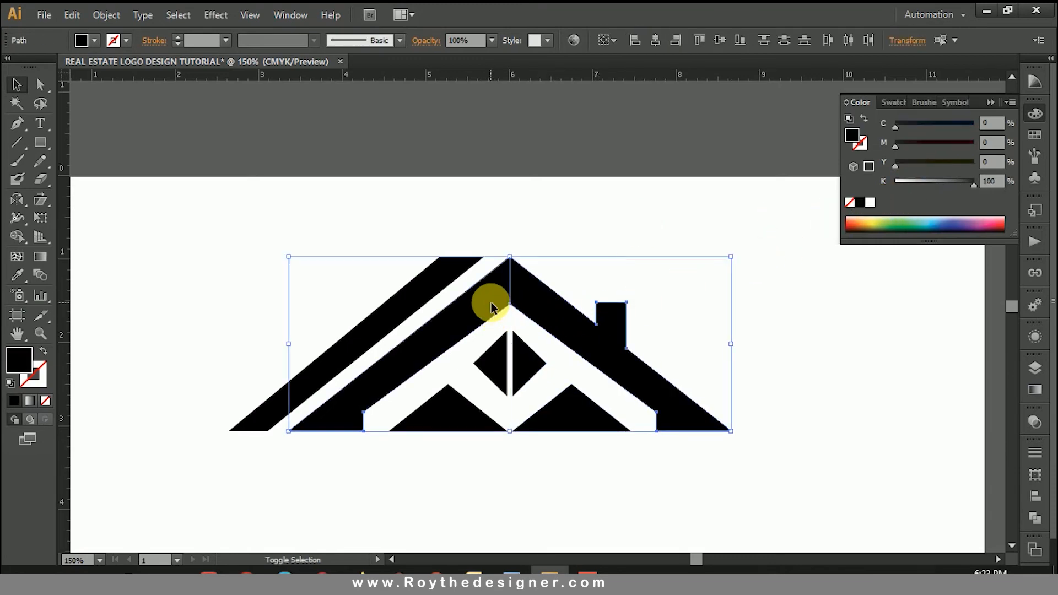
Fill the two upper window triangles beneath the roof peak with 75% black.
{"action": "left_click", "coordinate": [503, 353]}
{"action": "left_click", "coordinate": [526, 364], "text": "shift"}
{"action": "left_click", "coordinate": [992, 181]}
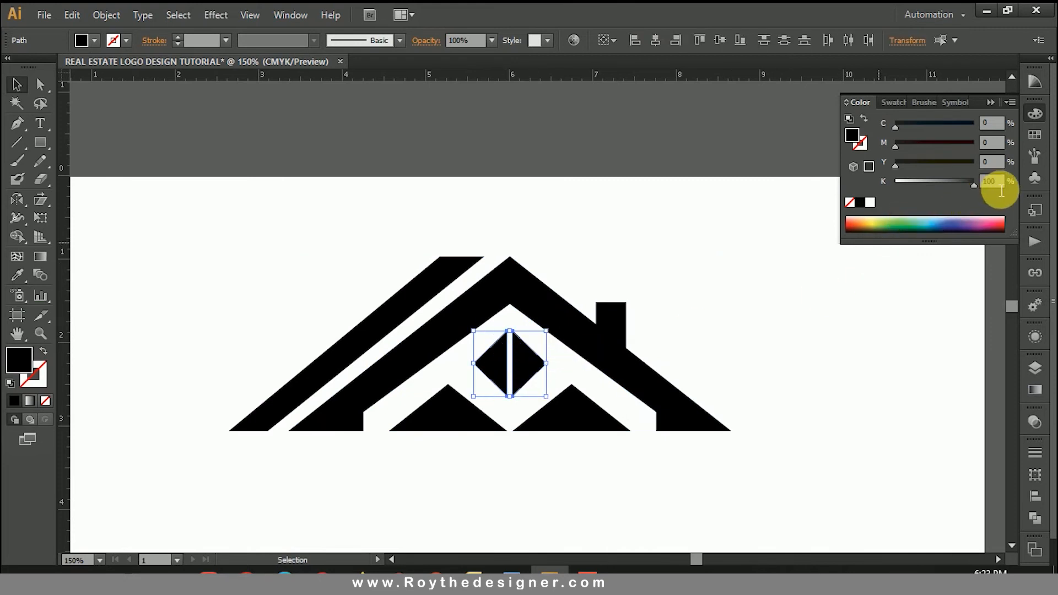
{"action": "type", "text": "75"}
{"action": "key", "text": "Return"}
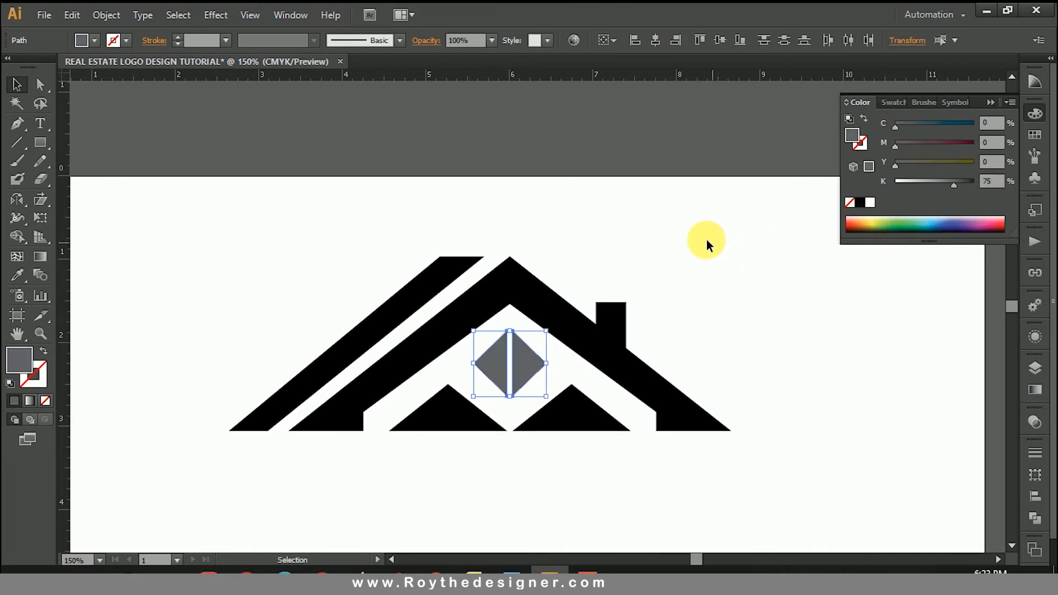
{"action": "left_click", "coordinate": [706, 240]}
Fill the two wide triangles at the base of the house with 85% black.
{"action": "scroll", "coordinate": [693, 303], "scroll_direction": "down", "scroll_amount": 1}
{"action": "left_click", "coordinate": [551, 397]}
{"action": "left_click", "coordinate": [472, 388], "text": "shift"}
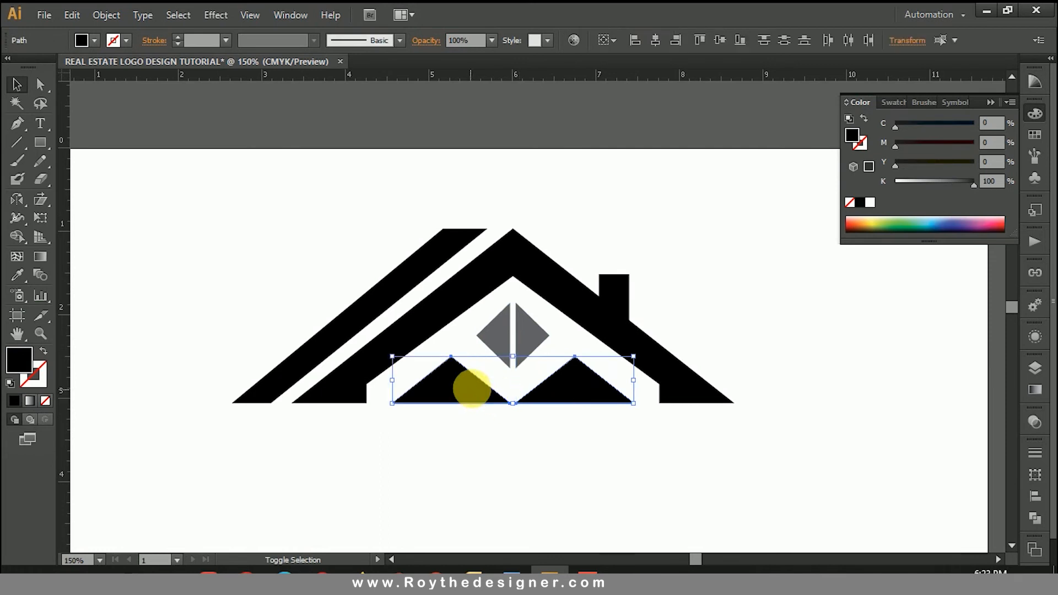
{"action": "left_click_drag", "start_coordinate": [298, 301], "coordinate": [724, 485]}
{"action": "left_click_drag", "start_coordinate": [719, 444], "coordinate": [708, 405]}
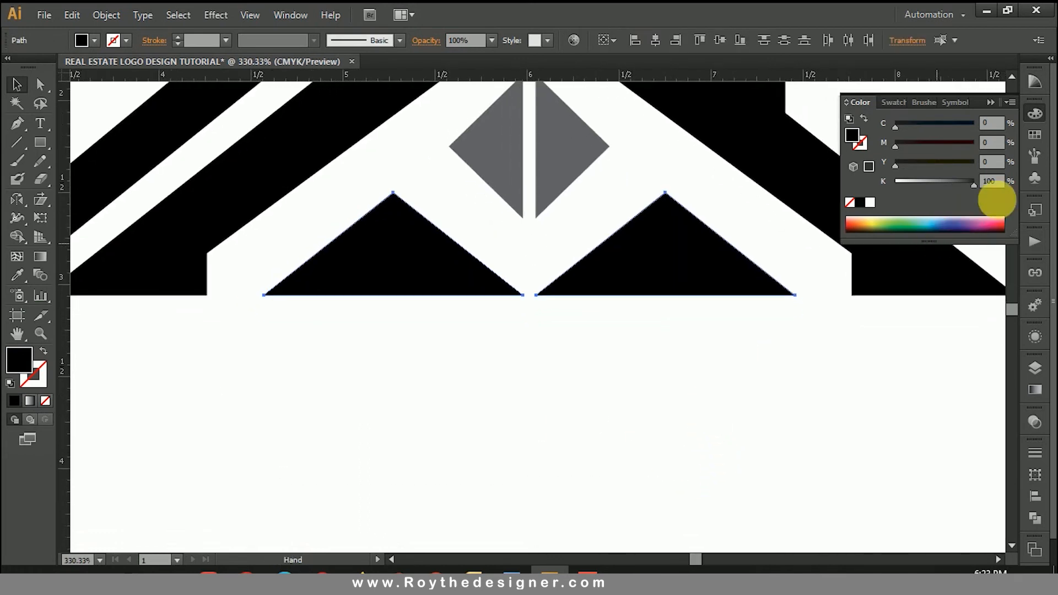
{"action": "type", "text": "85"}
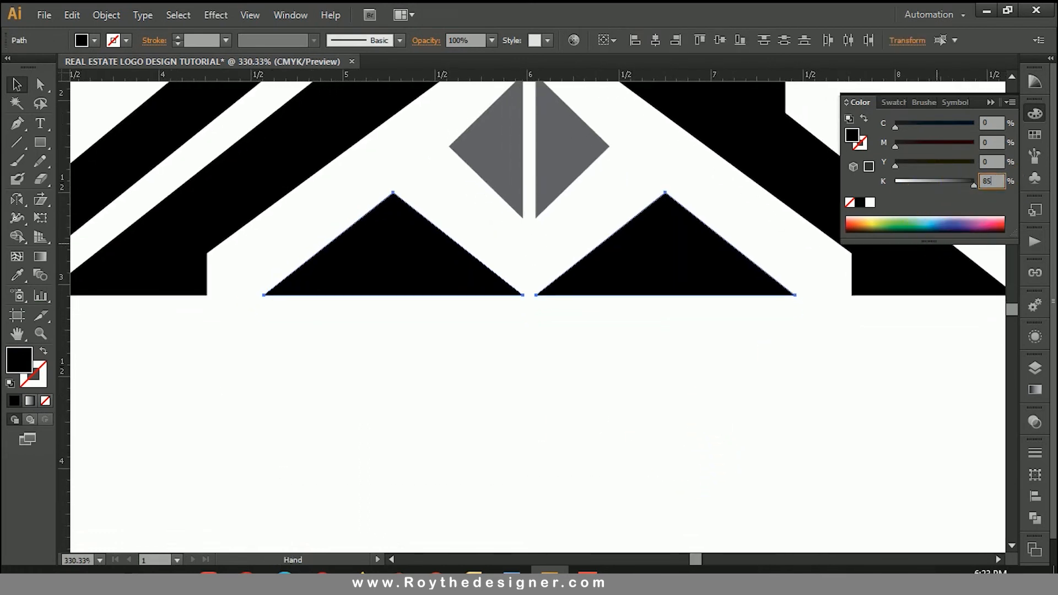
{"action": "key", "text": "Return"}
{"action": "left_click", "coordinate": [566, 392]}
Fill the slanted band outside the left roof slope with 75% black.
{"action": "left_click", "coordinate": [496, 278], "text": "ctrl+alt"}
{"action": "left_click_drag", "start_coordinate": [543, 296], "coordinate": [694, 429]}
{"action": "left_click", "coordinate": [549, 217]}
{"action": "left_click", "coordinate": [991, 180]}
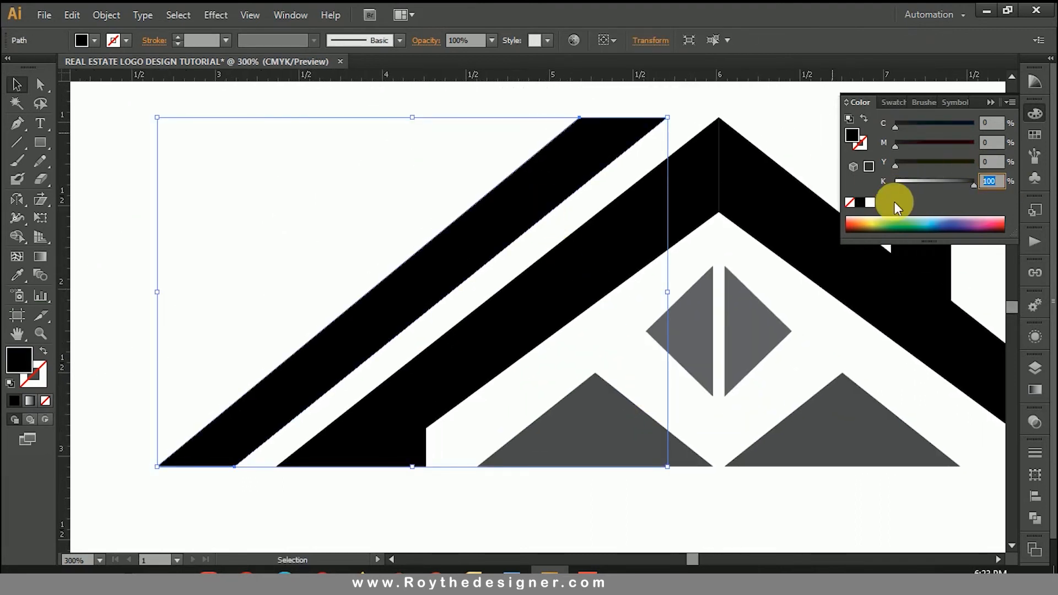
{"action": "type", "text": "75"}
{"action": "key", "text": "Return"}
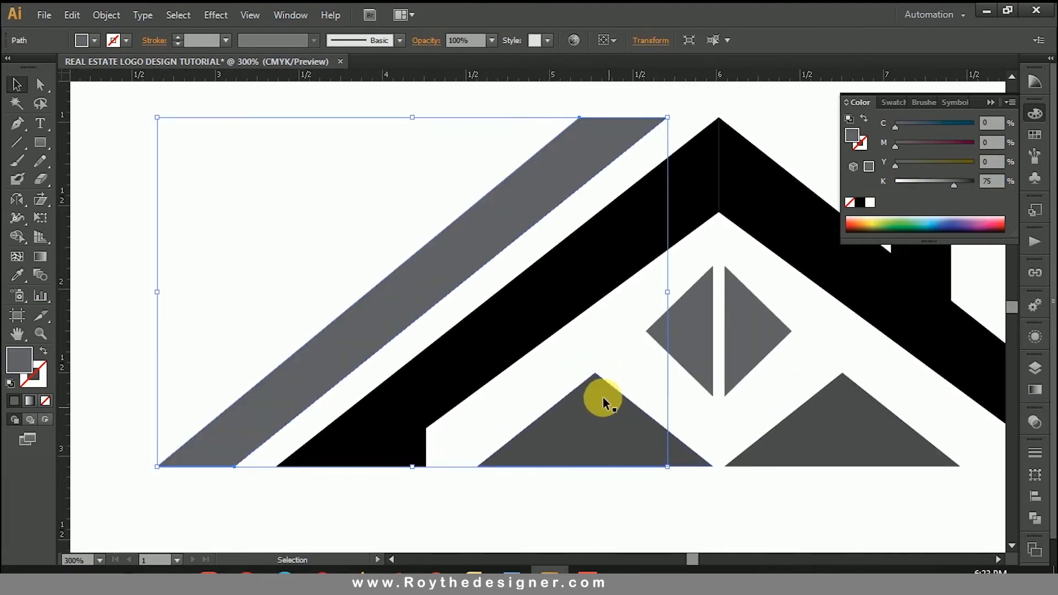
{"action": "left_click", "coordinate": [581, 375]}
Add a two-line text object below the house reading "BUSINESS NAME" and "TAGLINE HERE".
{"action": "left_click_drag", "start_coordinate": [663, 425], "coordinate": [397, 248]}
{"action": "left_click_drag", "start_coordinate": [488, 364], "coordinate": [594, 408]}
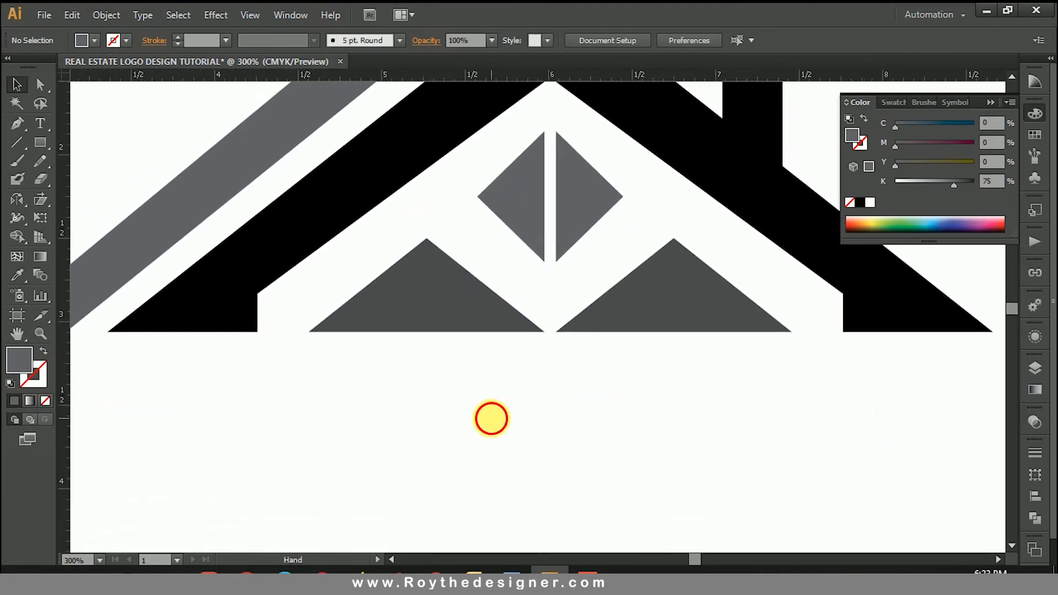
{"action": "key", "text": "t"}
{"action": "left_click", "coordinate": [369, 429]}
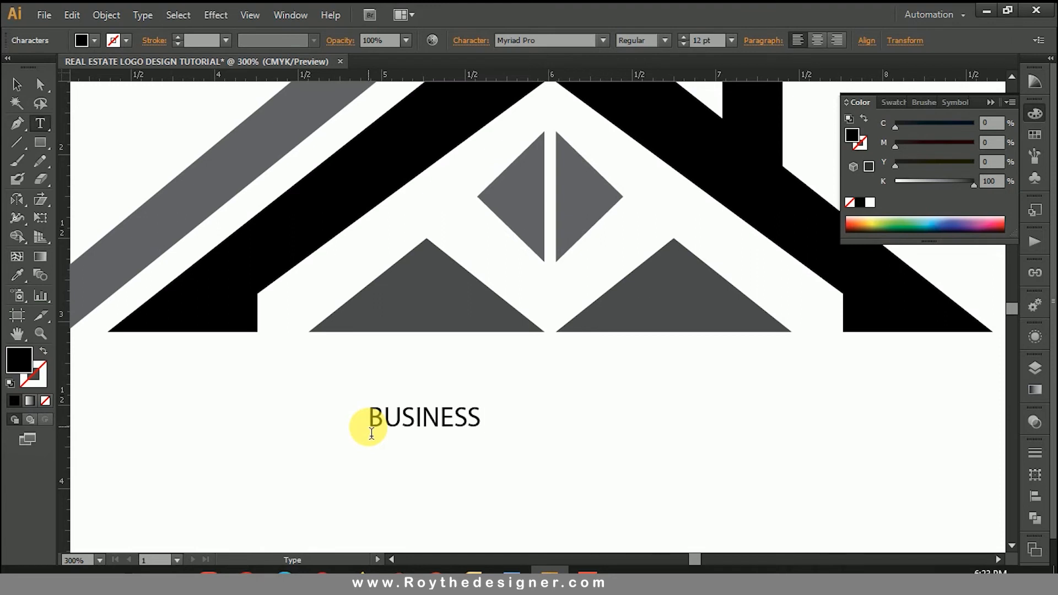
{"action": "type", "text": "BUSINESS NAM"}
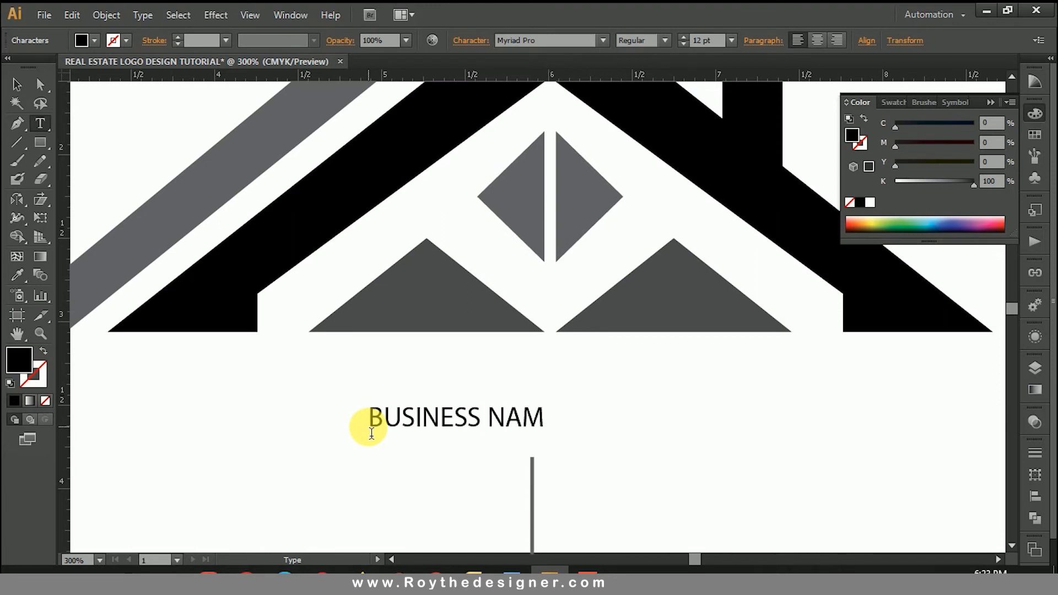
{"action": "type", "text": "E"}
{"action": "key", "text": "Return"}
{"action": "type", "text": "TAGL"}
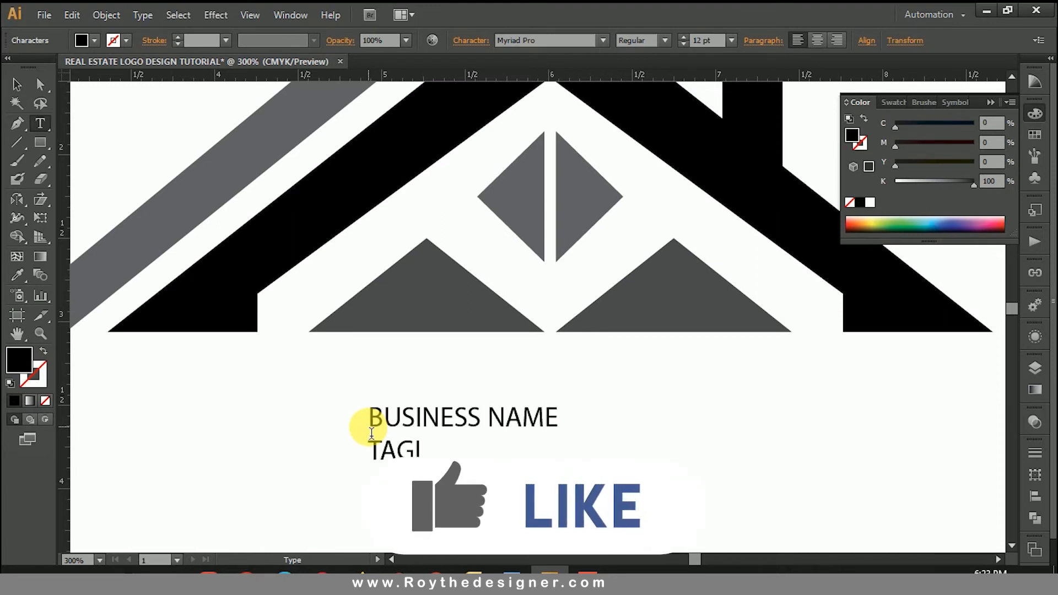
{"action": "type", "text": "INE HERE"}
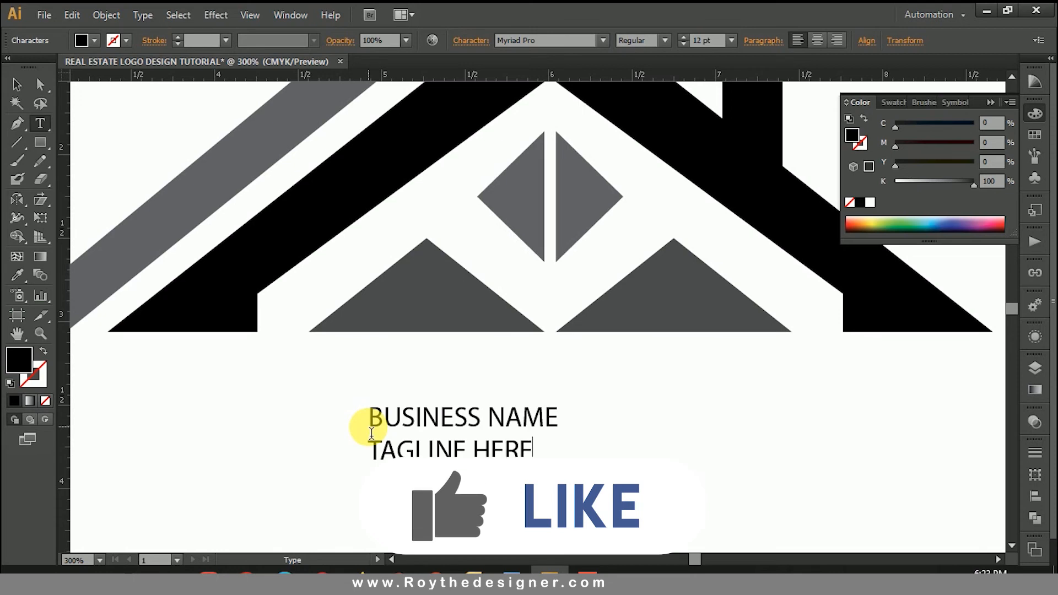
{"action": "key", "text": "Escape"}
Set the two-line text to the Arial font and center-align its paragraphs.
{"action": "left_click", "coordinate": [574, 40]}
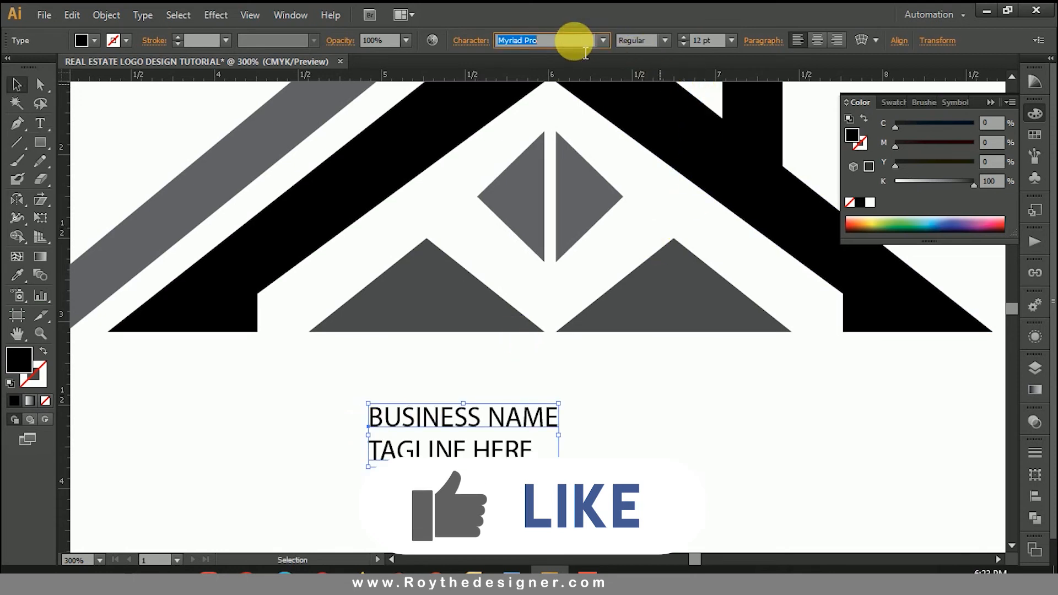
{"action": "type", "text": "Arial"}
{"action": "key", "text": "Return"}
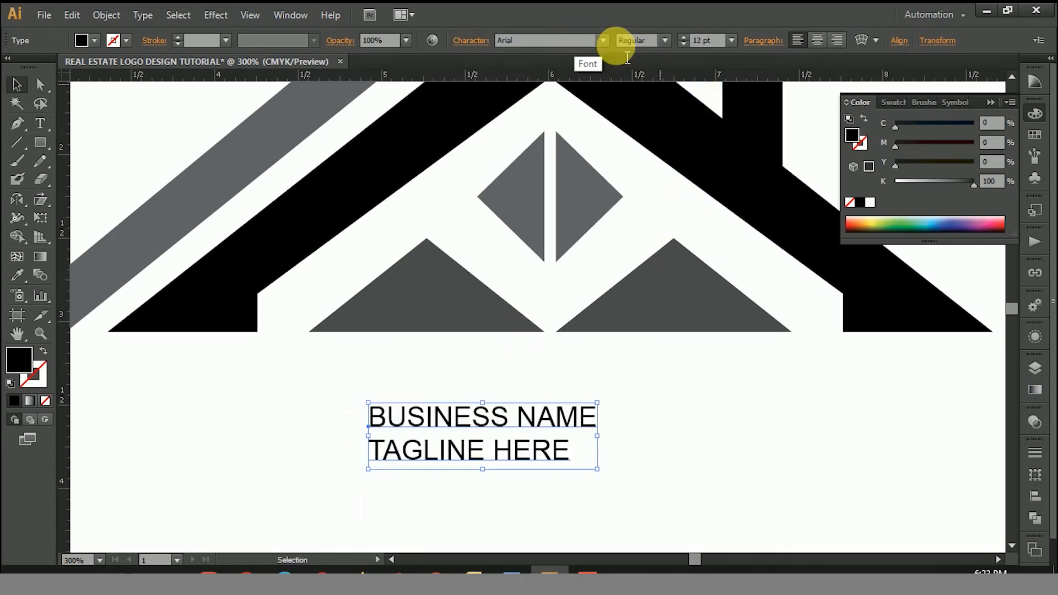
{"action": "left_click", "coordinate": [817, 40]}
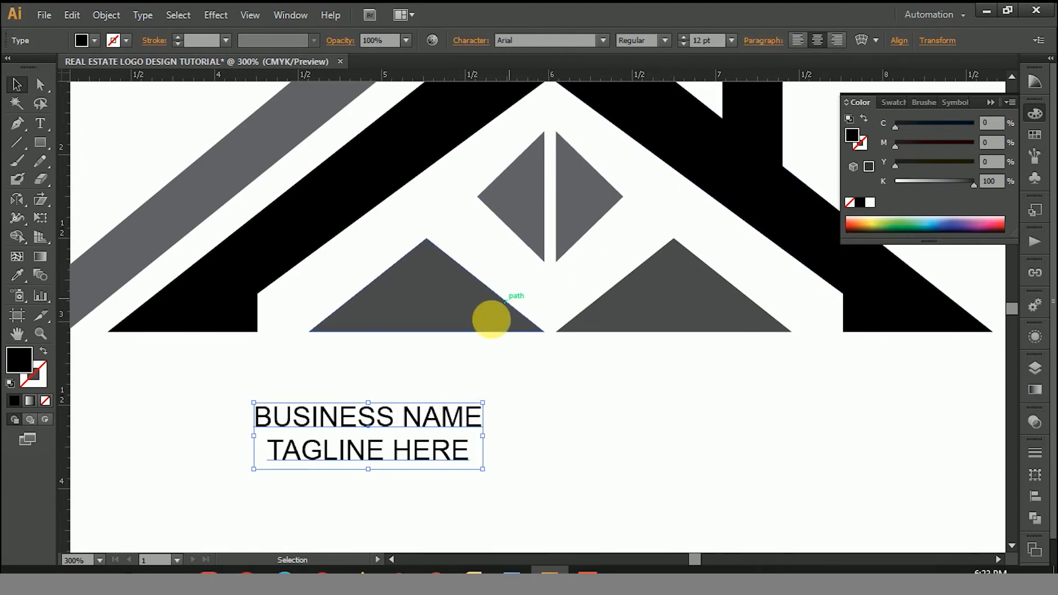
Make only the BUSINESS NAME line bold.
{"action": "double_click", "coordinate": [427, 408]}
{"action": "triple_click", "coordinate": [427, 408]}
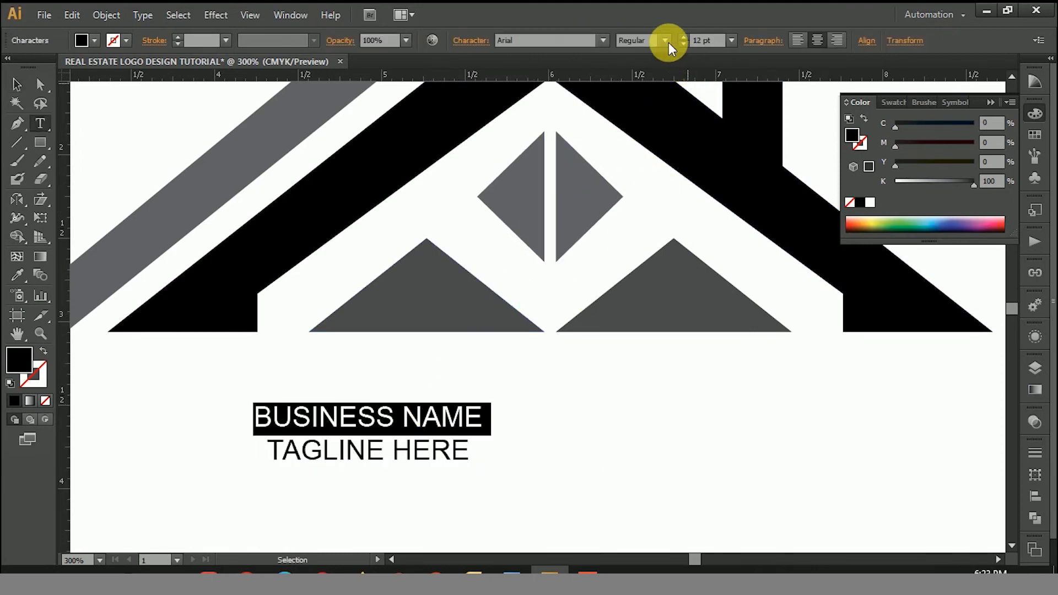
{"action": "left_click", "coordinate": [665, 40]}
{"action": "left_click", "coordinate": [649, 100]}
{"action": "left_click", "coordinate": [16, 86]}
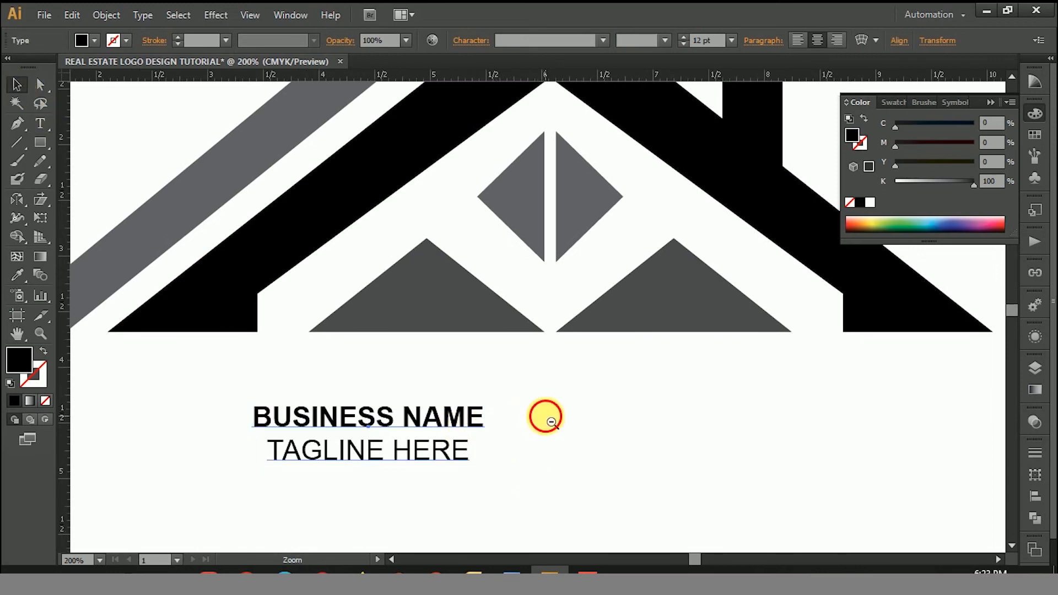
Reduce the TAGLINE HERE line to 6 pt.
{"action": "key", "text": "ctrl+minus"}
{"action": "key", "text": "ctrl+minus"}
{"action": "double_click", "coordinate": [457, 283]}
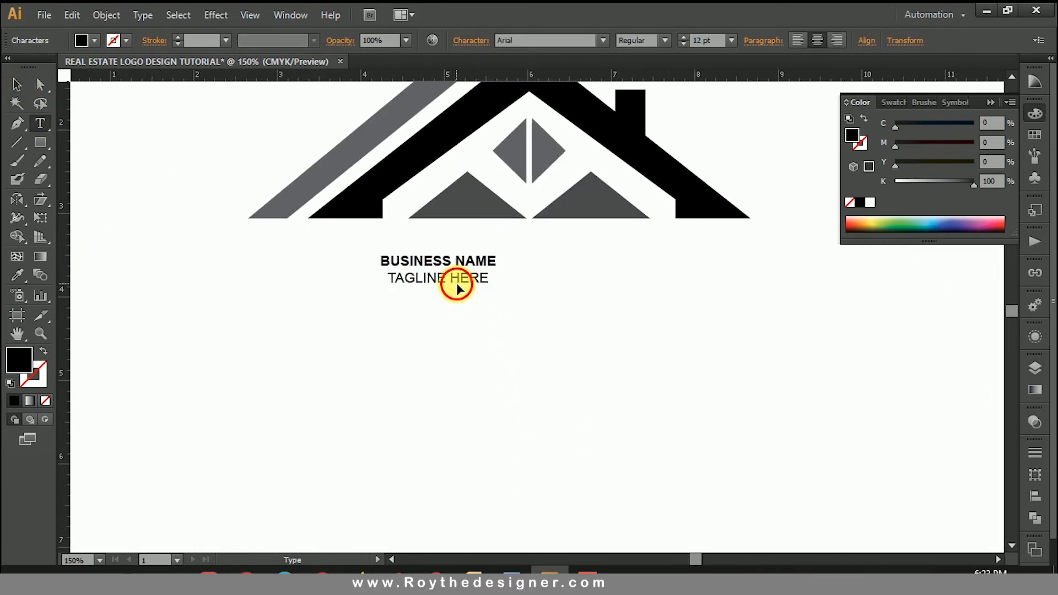
{"action": "triple_click", "coordinate": [457, 283]}
{"action": "key", "text": "ctrl+shift+comma"}
{"action": "key", "text": "ctrl+shift+comma"}
{"action": "key", "text": "ctrl+shift+comma"}
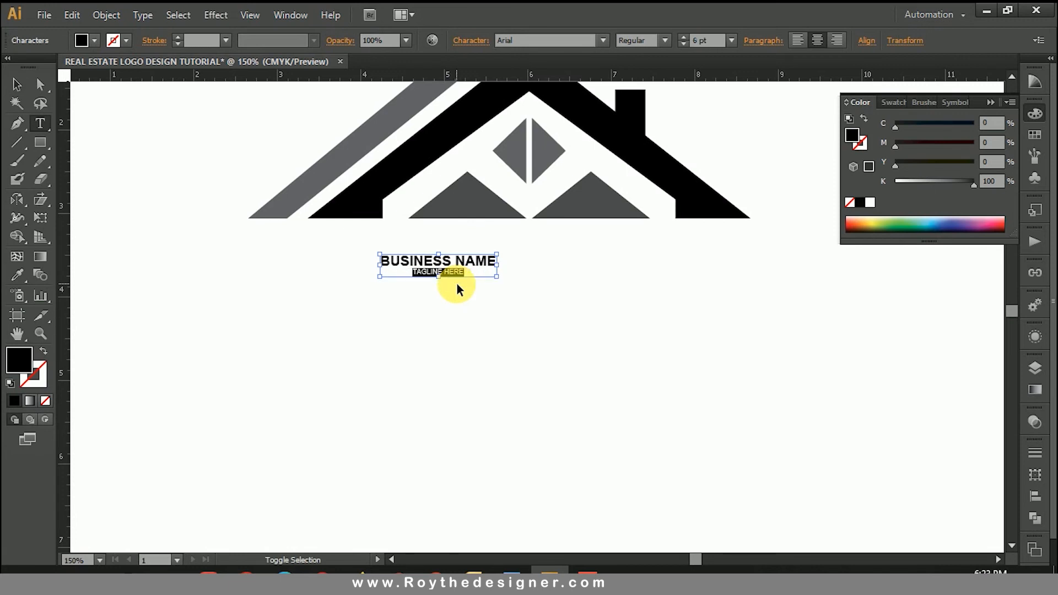
{"action": "left_click", "coordinate": [17, 84]}
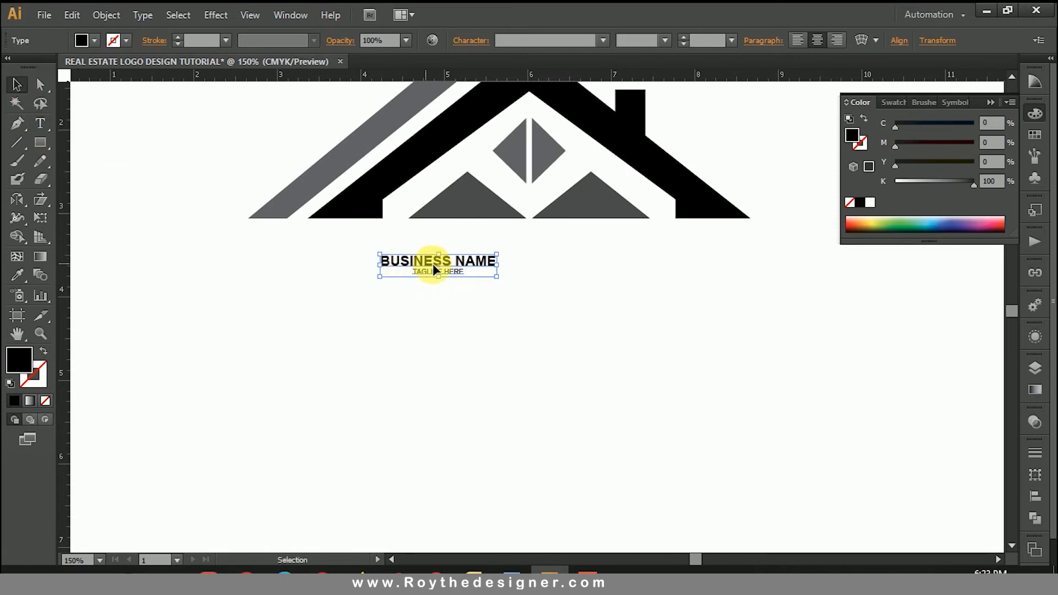
Enlarge the text block and place it directly beneath the base of the house.
{"action": "left_click_drag", "start_coordinate": [444, 281], "coordinate": [464, 329]}
{"action": "left_click_drag", "start_coordinate": [544, 281], "coordinate": [593, 245]}
{"action": "key", "text": "space"}
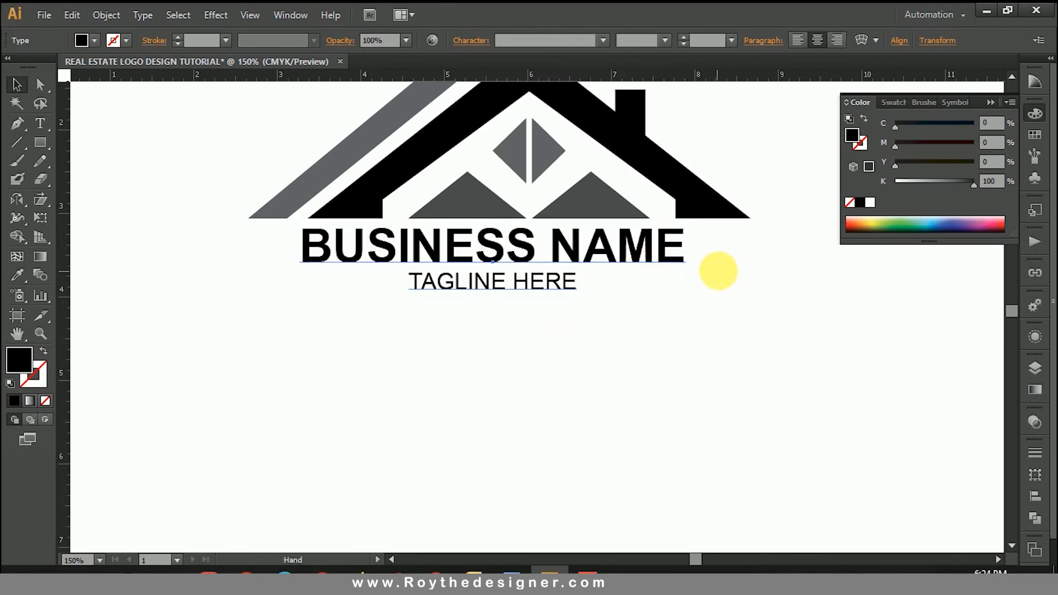
{"action": "left_click", "coordinate": [493, 308]}
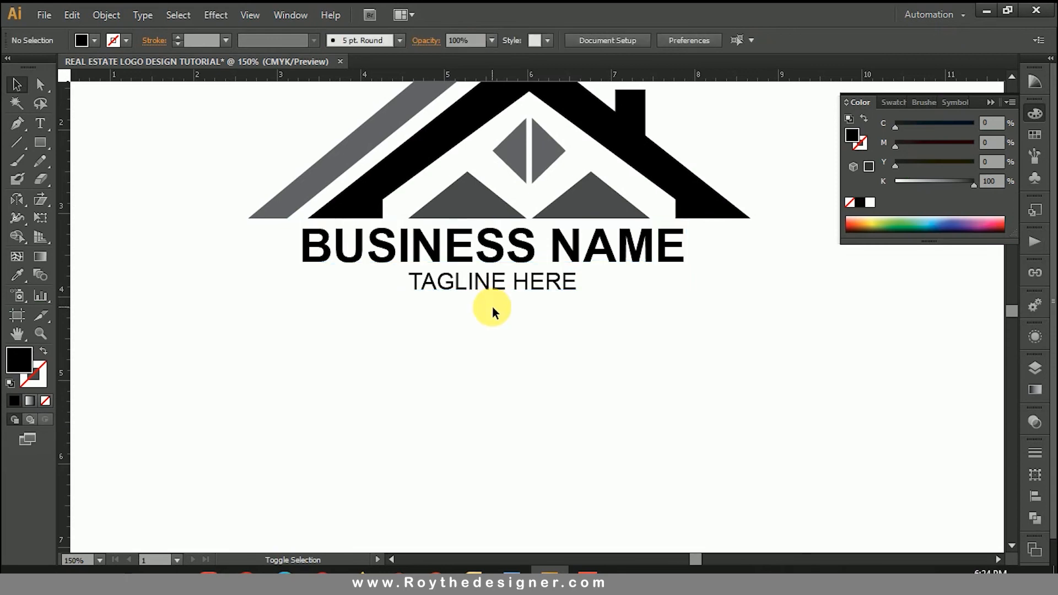
Scale the text block further, then narrow it from its left edge to match the width of the house.
{"action": "left_click", "coordinate": [496, 295]}
{"action": "left_click_drag", "start_coordinate": [499, 305], "coordinate": [513, 333]}
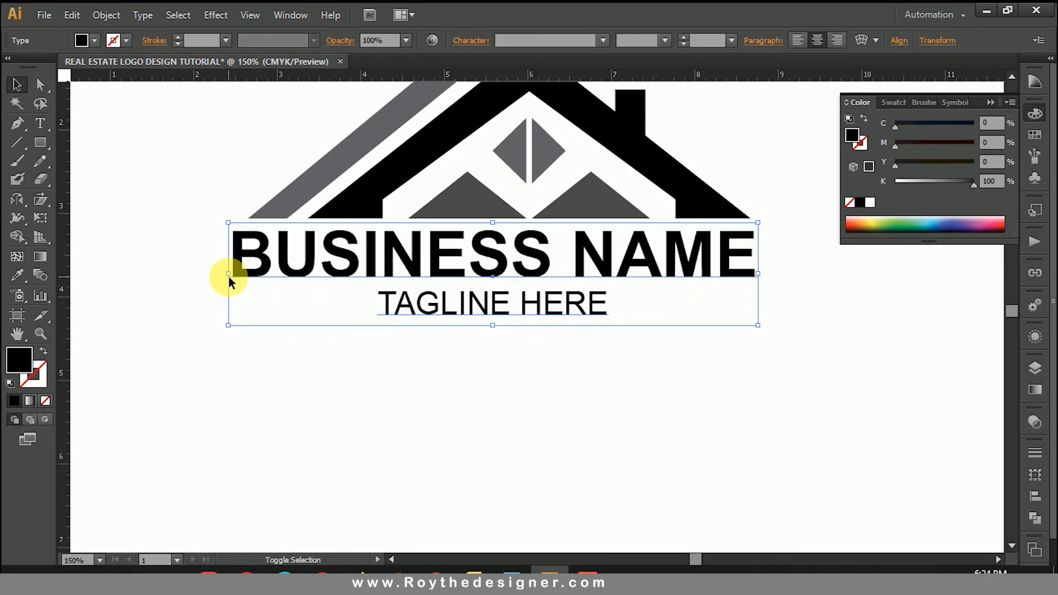
{"action": "left_click_drag", "start_coordinate": [230, 275], "coordinate": [243, 275]}
{"action": "left_click", "coordinate": [794, 267]}
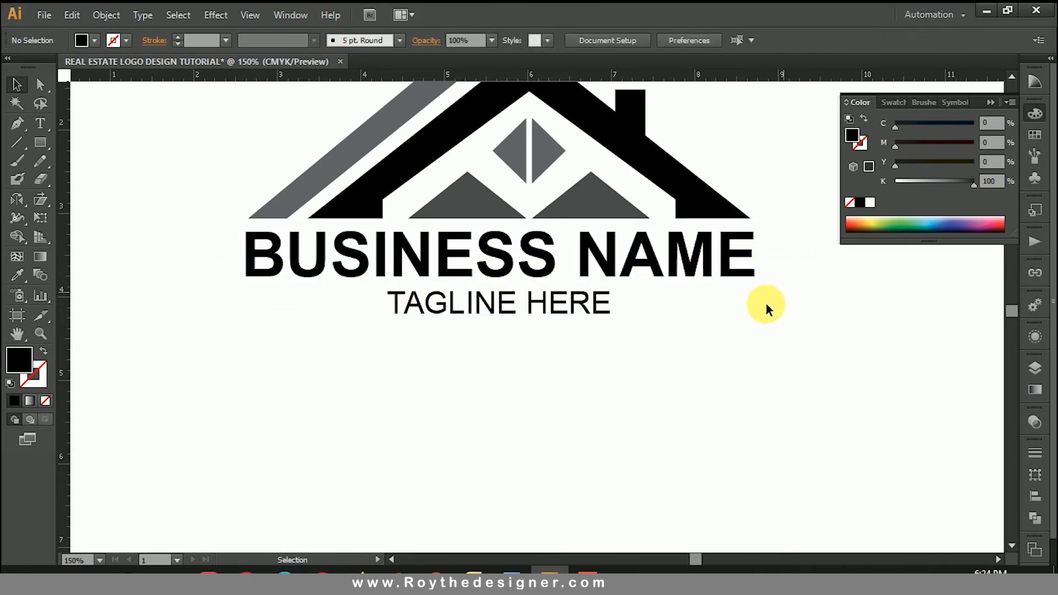
Draw a thin black horizontal bar to the right of the tagline and place a copy of it on the tagline's left.
{"action": "left_click", "coordinate": [675, 297]}
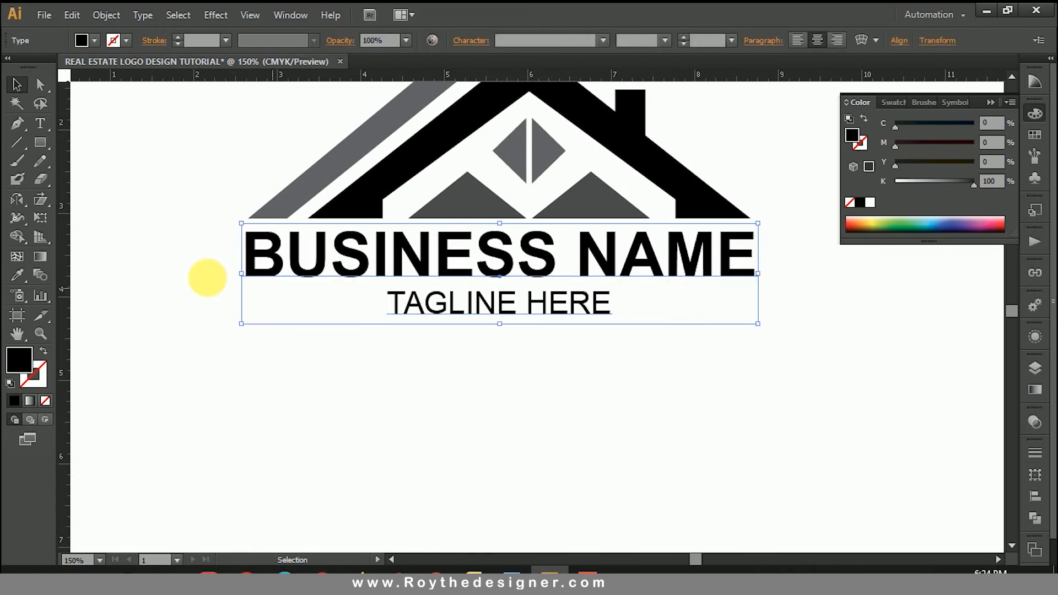
{"action": "left_click", "coordinate": [39, 142]}
{"action": "left_click_drag", "start_coordinate": [623, 298], "coordinate": [756, 305]}
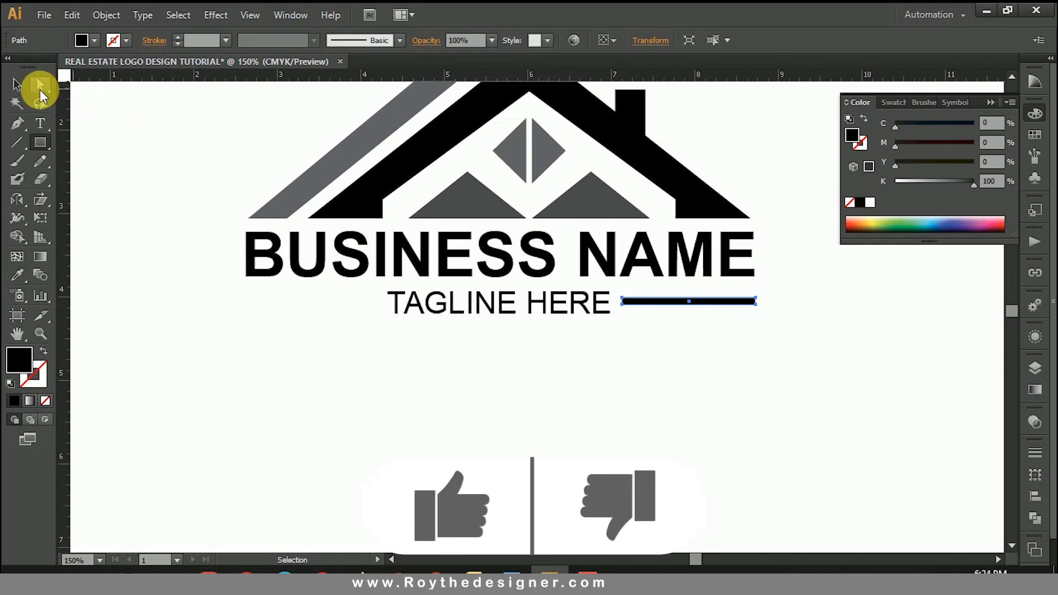
{"action": "left_click", "coordinate": [16, 84]}
{"action": "left_click_drag", "start_coordinate": [683, 301], "coordinate": [256, 301]}
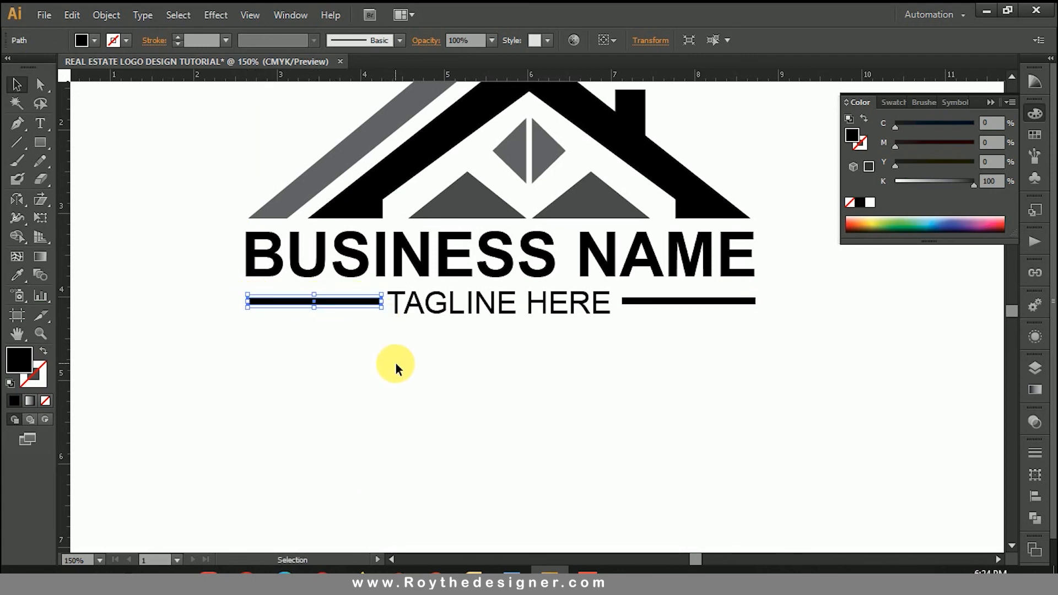
{"action": "left_click", "coordinate": [498, 424]}
{"action": "left_click_drag", "start_coordinate": [525, 392], "coordinate": [539, 499]}
{"action": "left_click", "coordinate": [548, 374], "text": "ctrl+alt"}
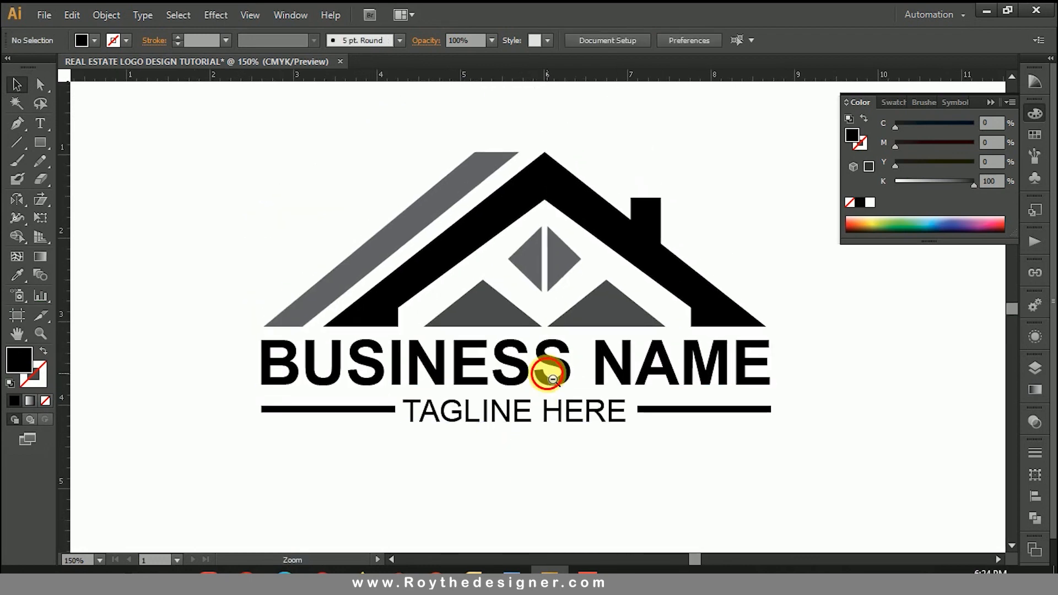
{"action": "left_click_drag", "start_coordinate": [576, 323], "coordinate": [569, 415]}
{"action": "left_click_drag", "start_coordinate": [297, 246], "coordinate": [743, 507]}
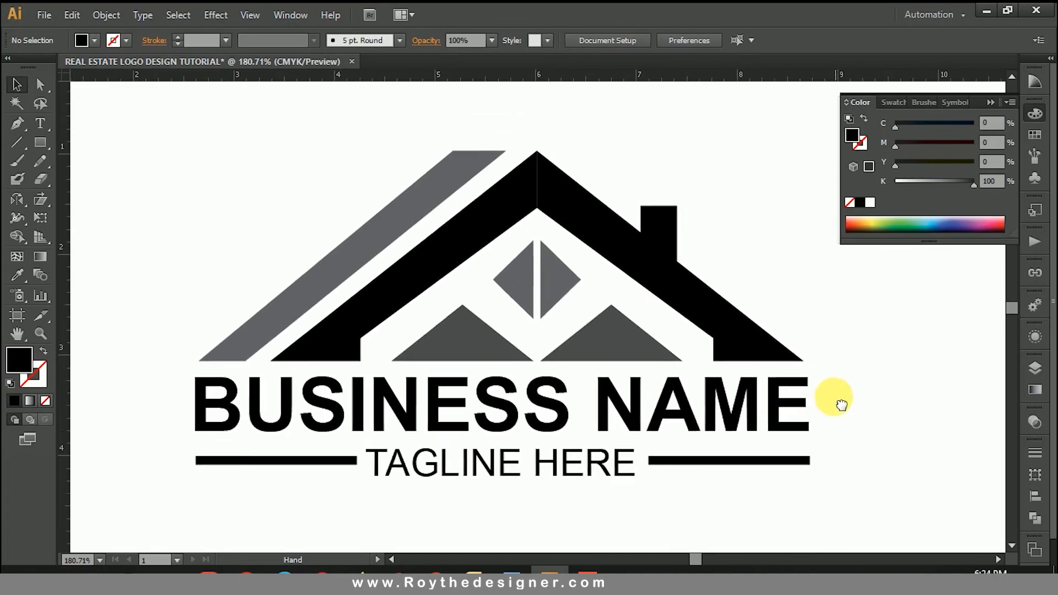